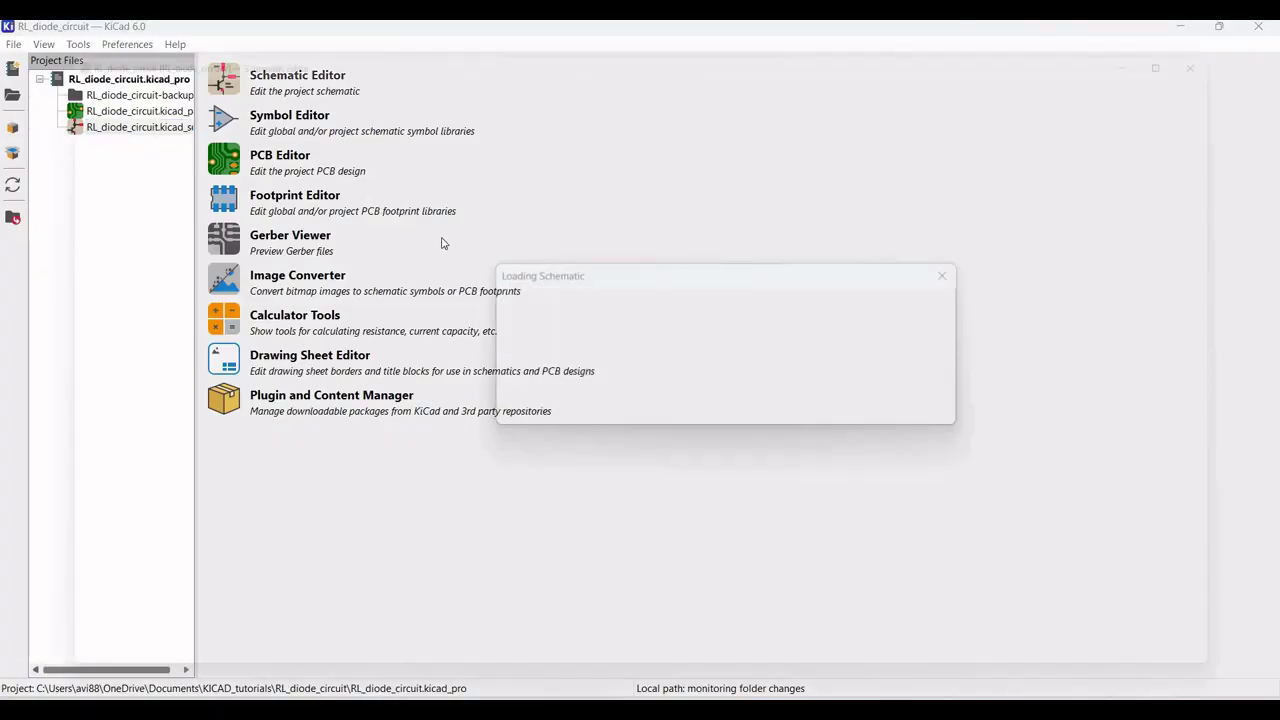
- Zoom into the blank RL_diode_circuit schematic sheet
scroll(643, 371, up, 4)
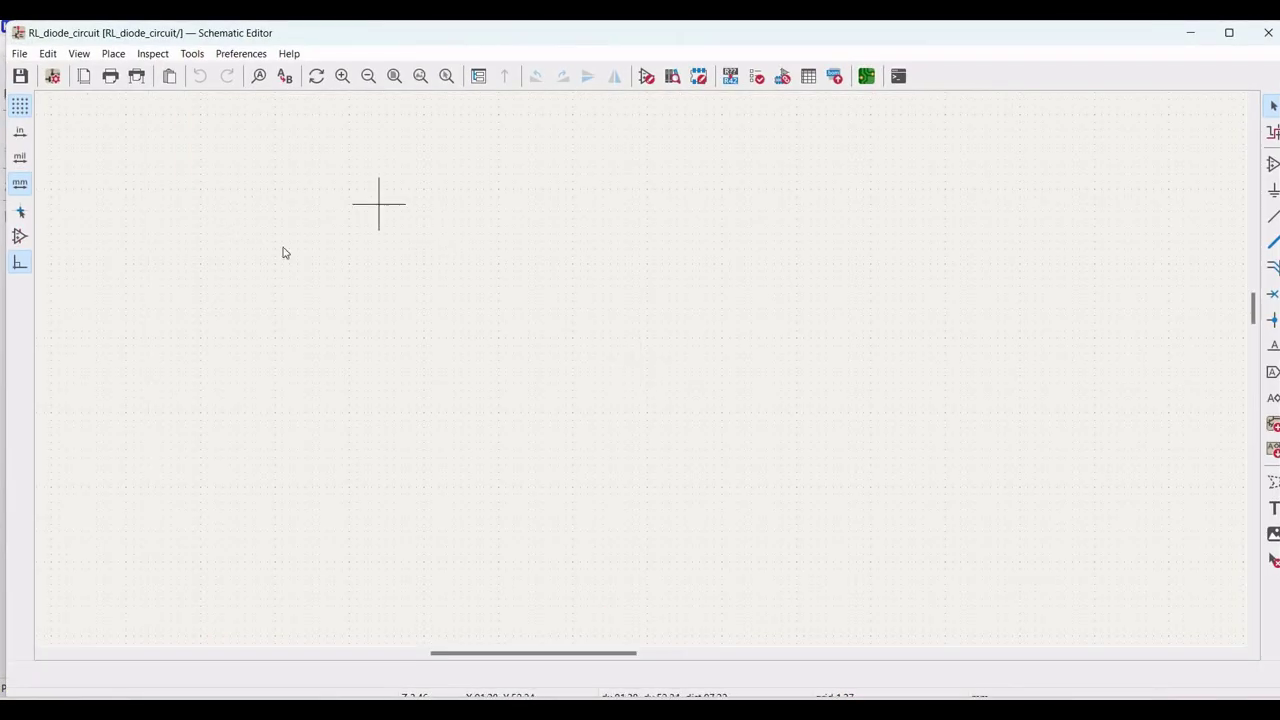
- Place a rotated 1N4148 diode from the Diode library onto the sheet
click(1272, 165)
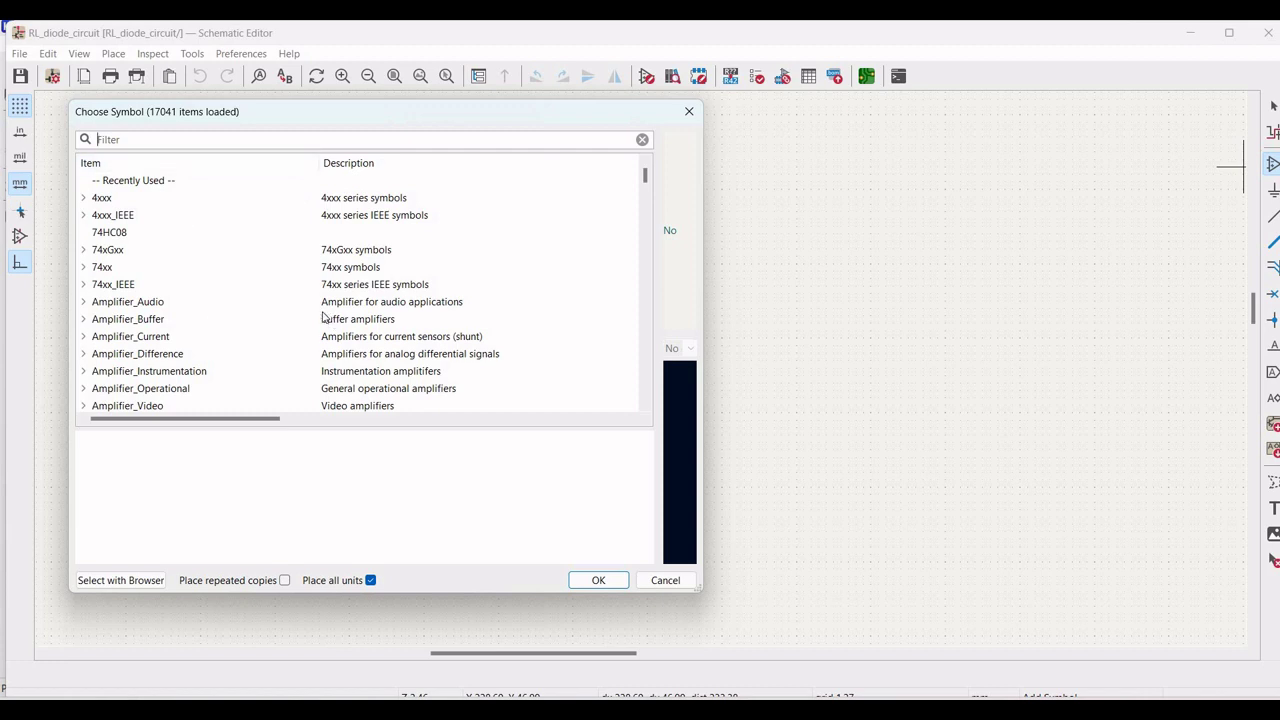
scroll(63, 257, down, 2)
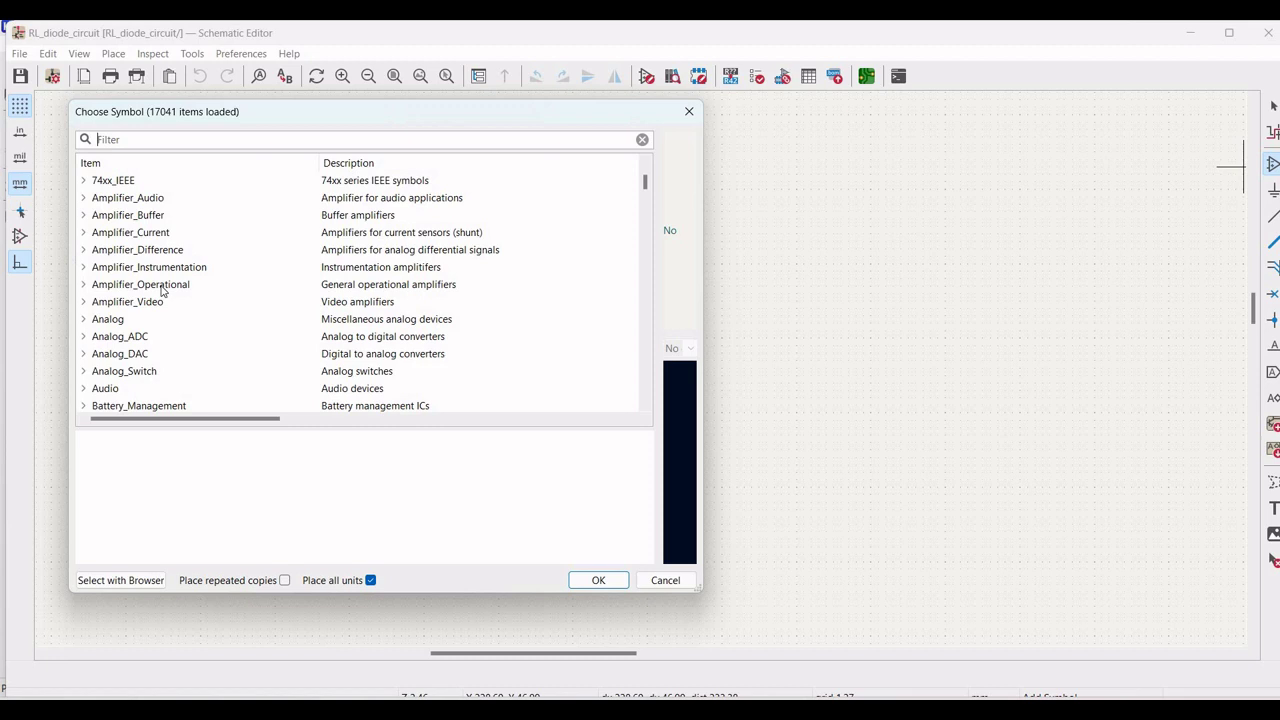
scroll(163, 291, down, 7)
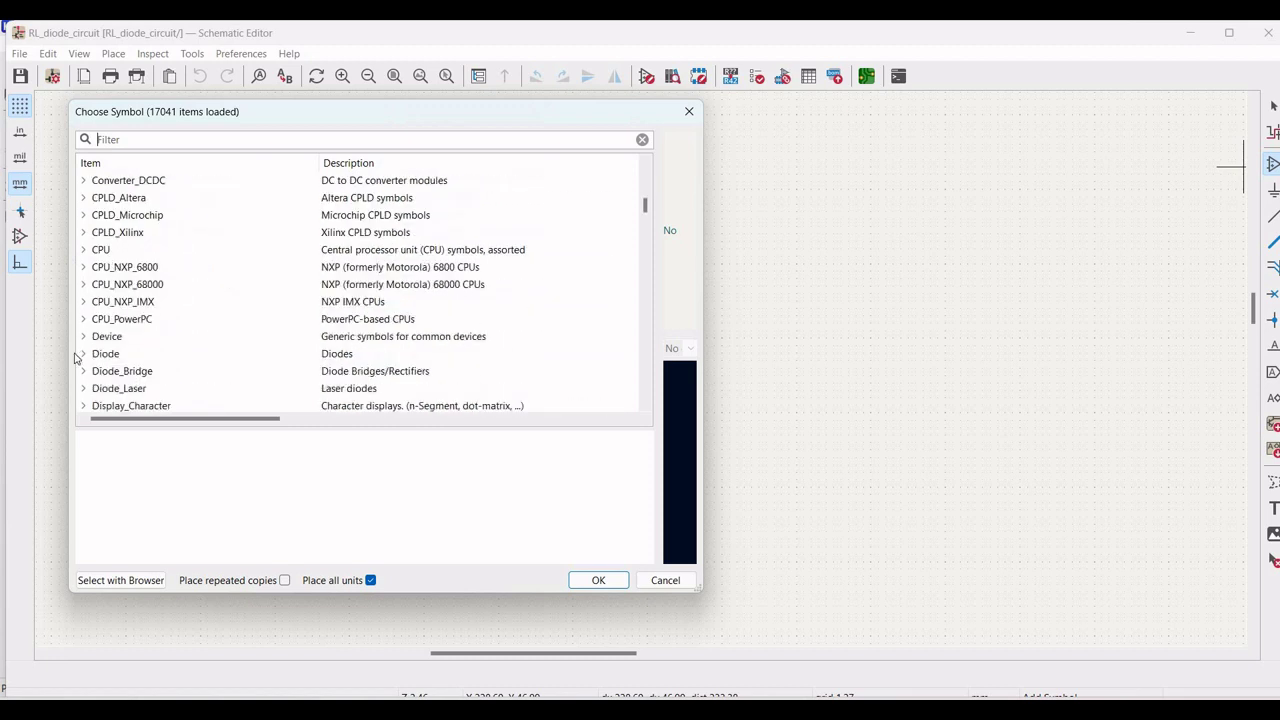
click(84, 354)
scroll(143, 337, down, 3)
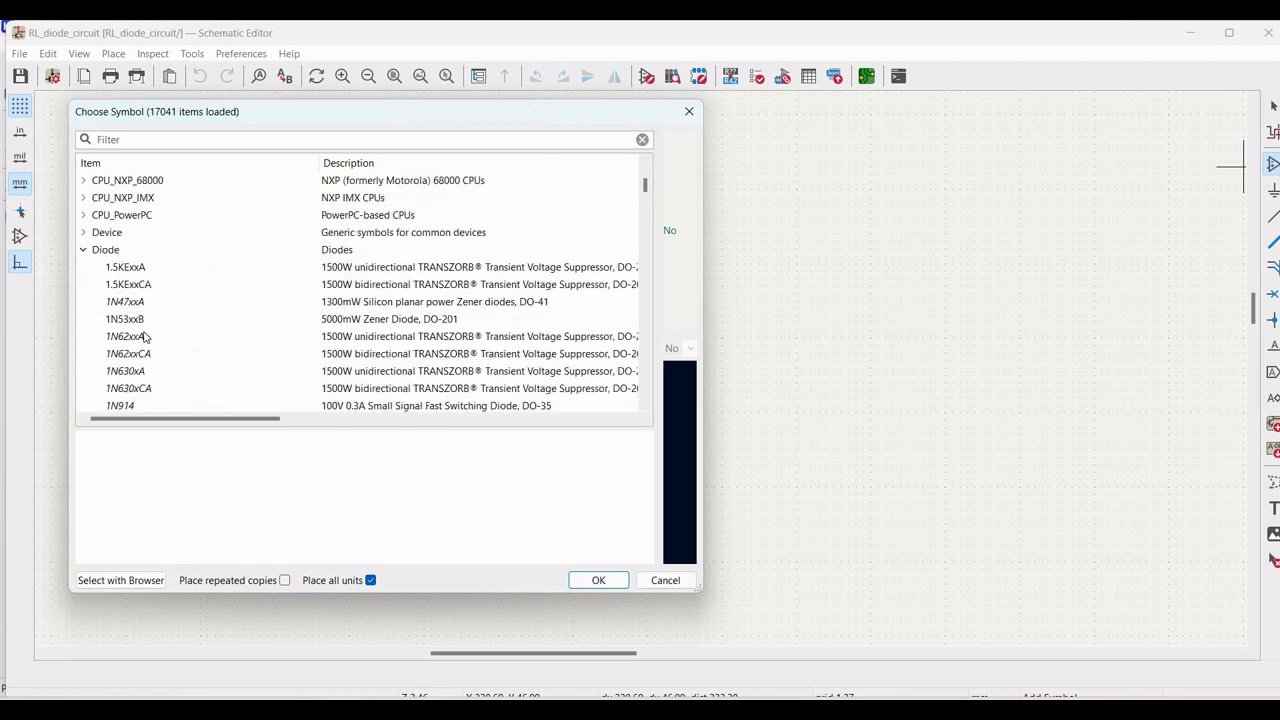
scroll(143, 337, down, 1)
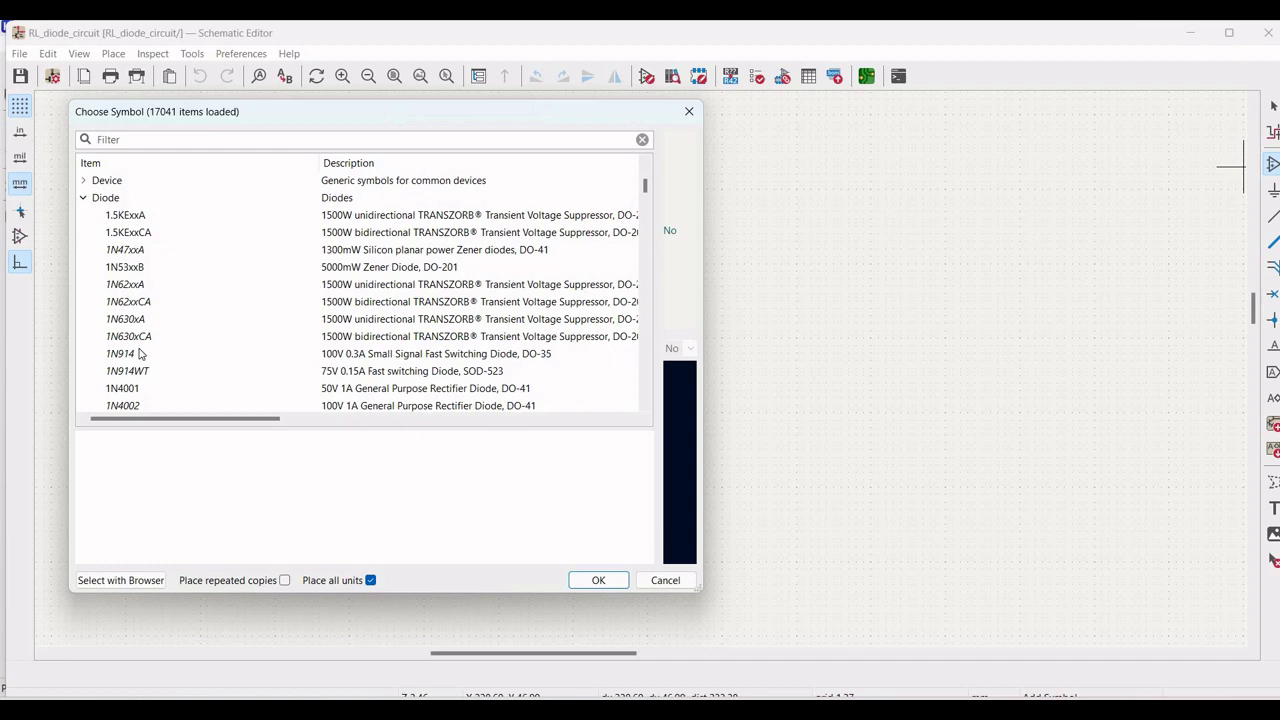
scroll(139, 350, down, 3)
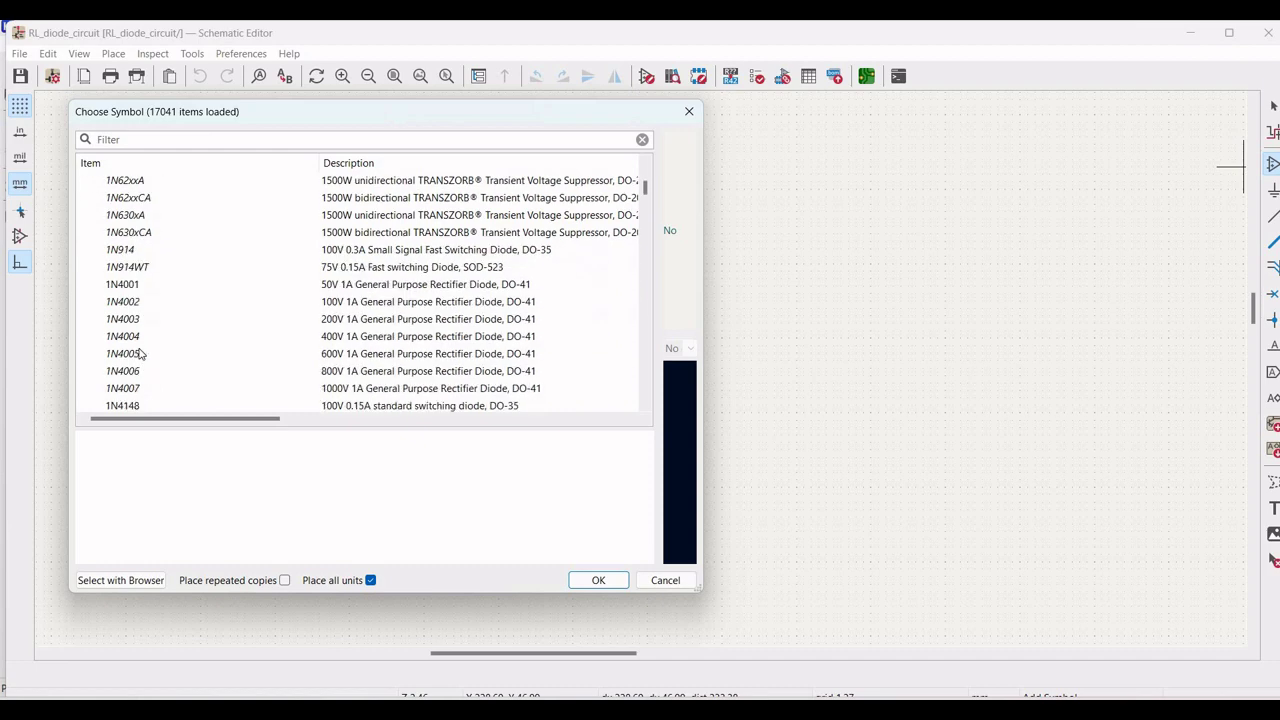
click(131, 358)
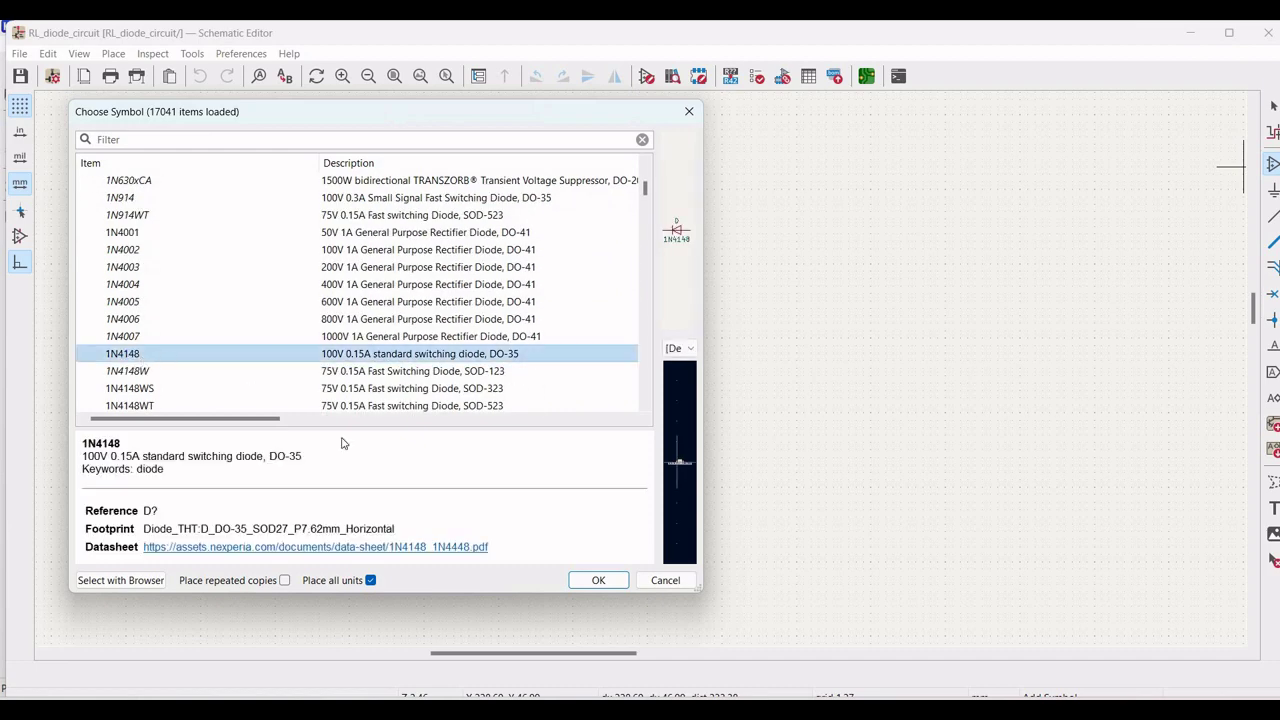
click(590, 581)
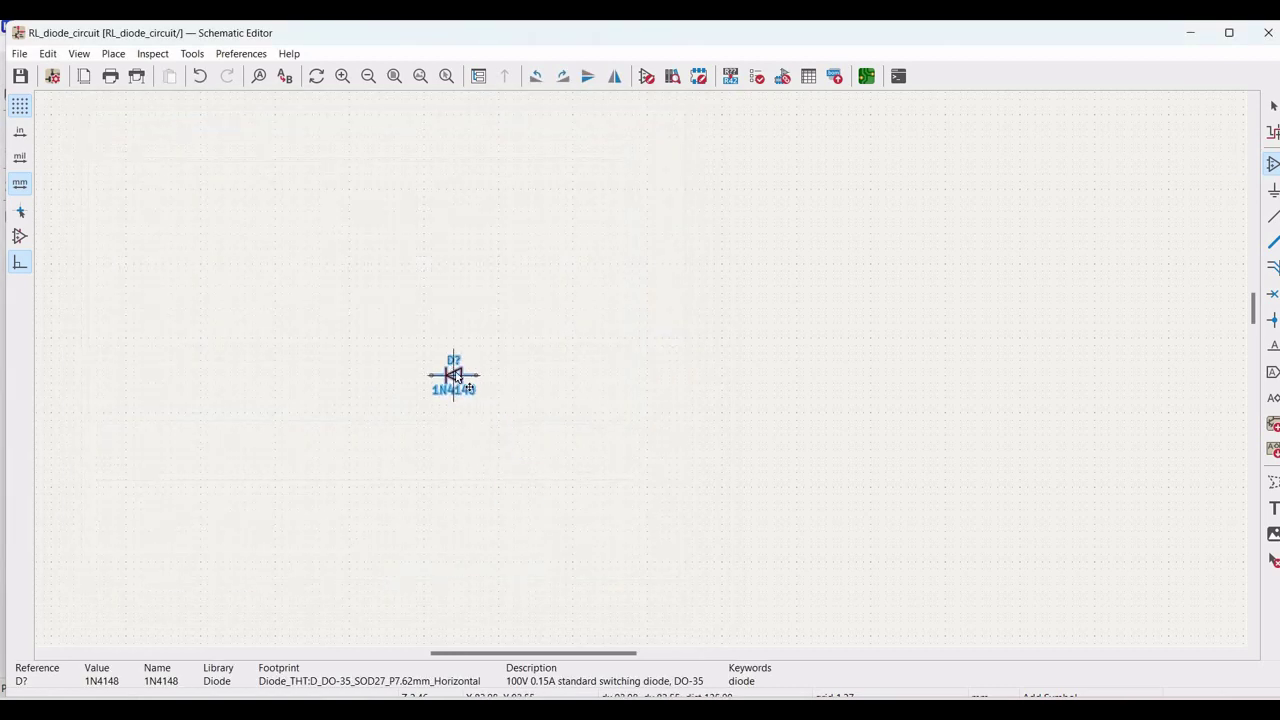
key(r)
key(r)
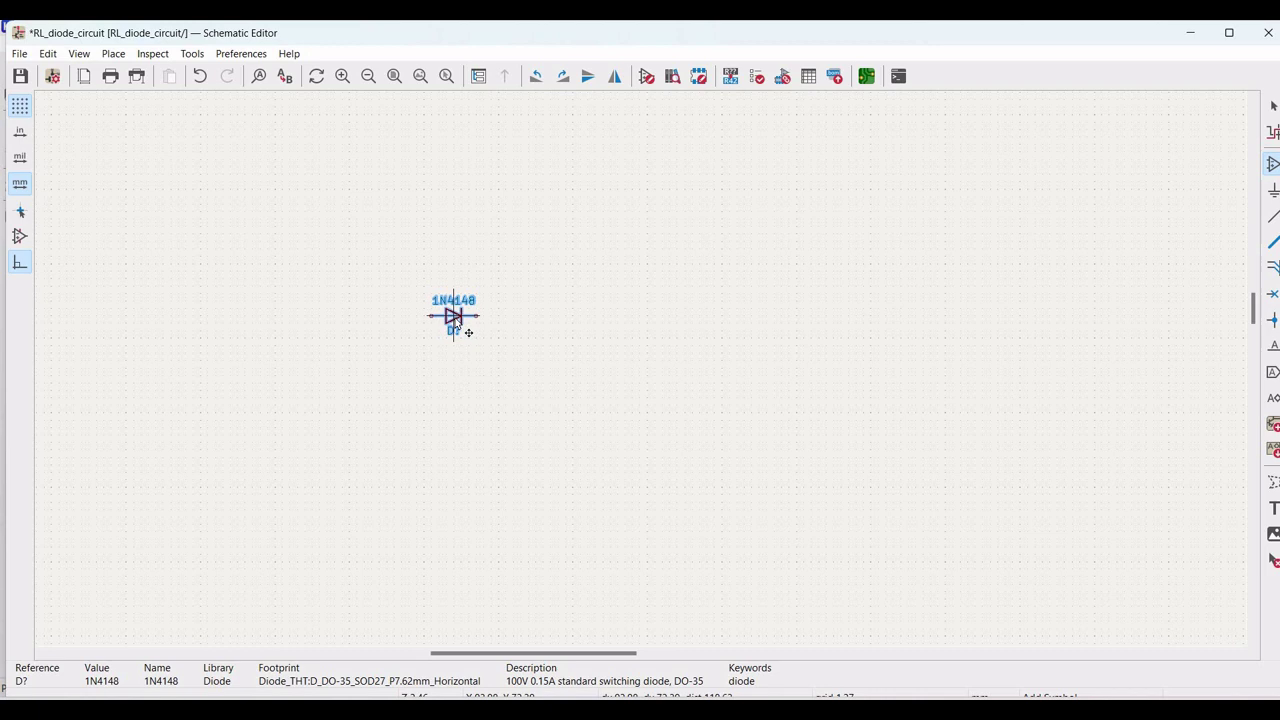
click(431, 308)
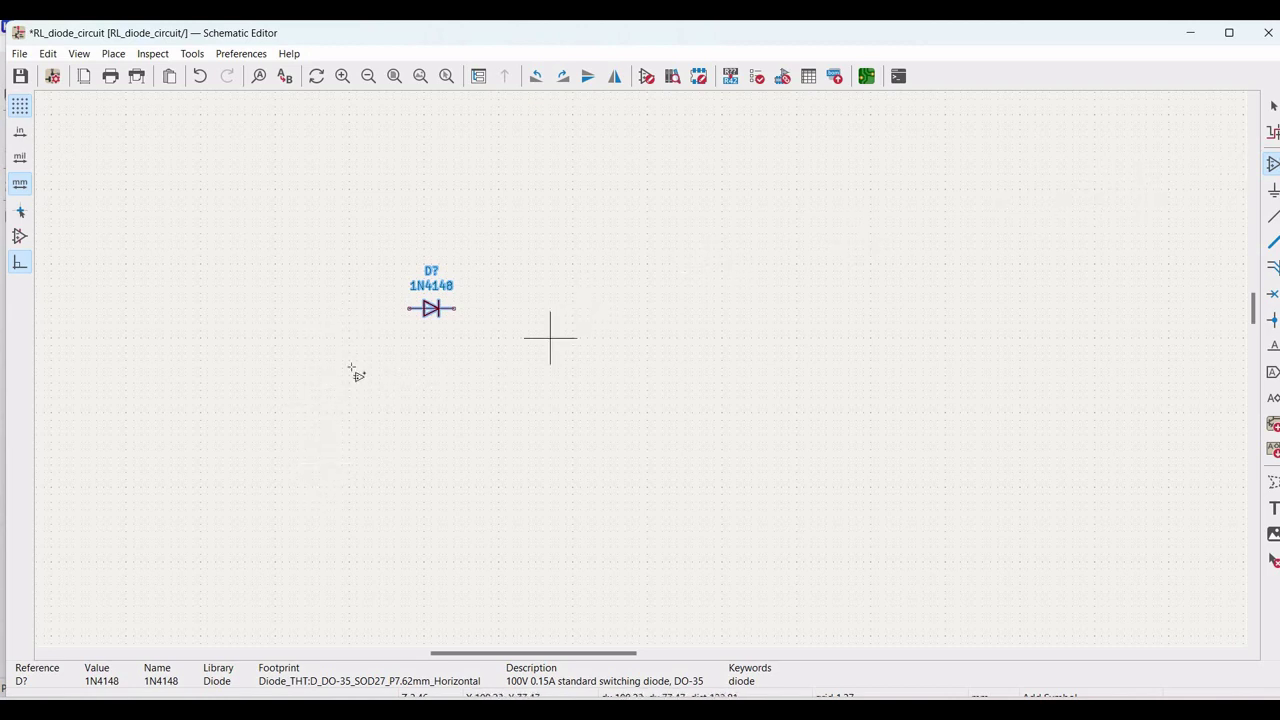
- Place a pspice VSOURCE voltage source to the left of the diode
click(350, 368)
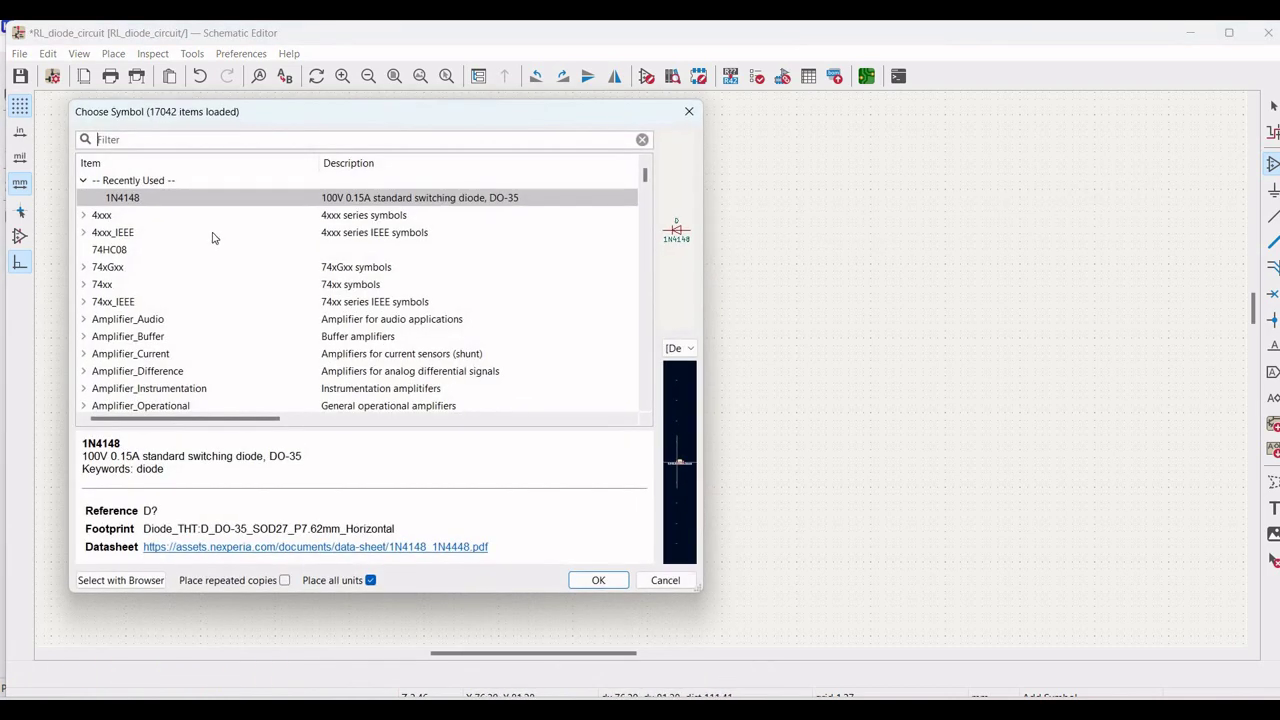
text(pspice)
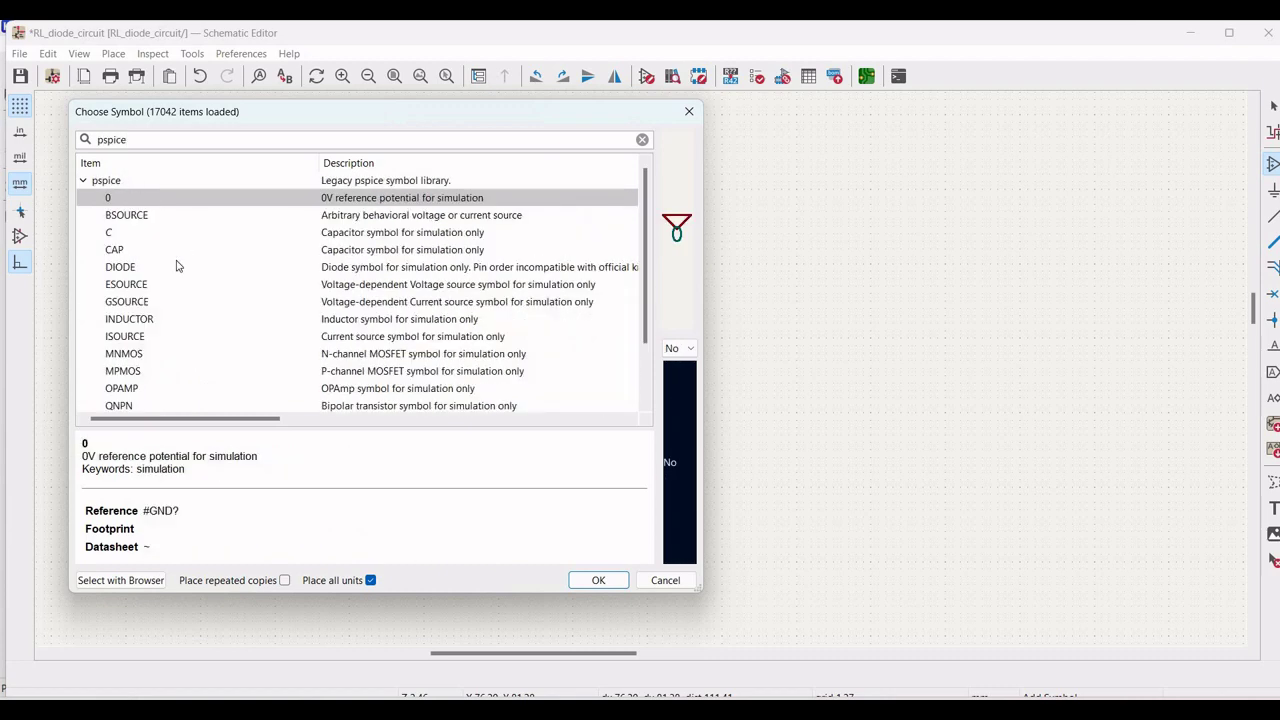
scroll(142, 380, down, 1)
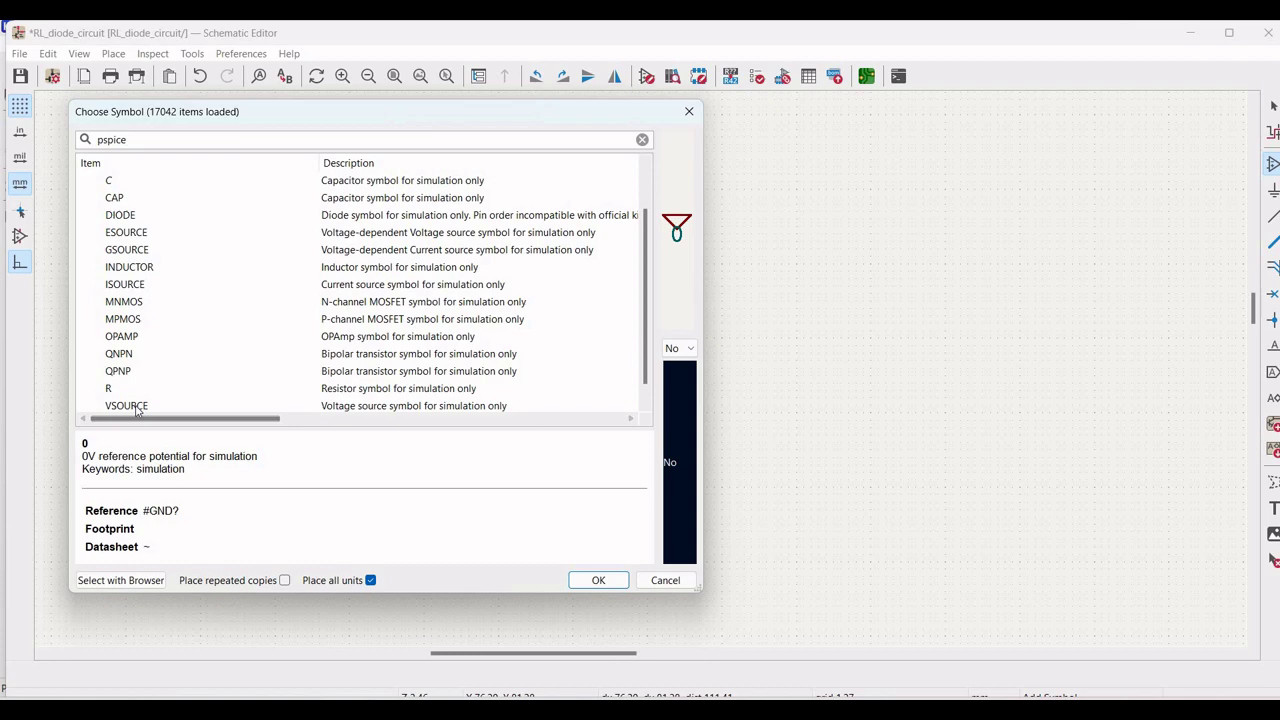
click(137, 407)
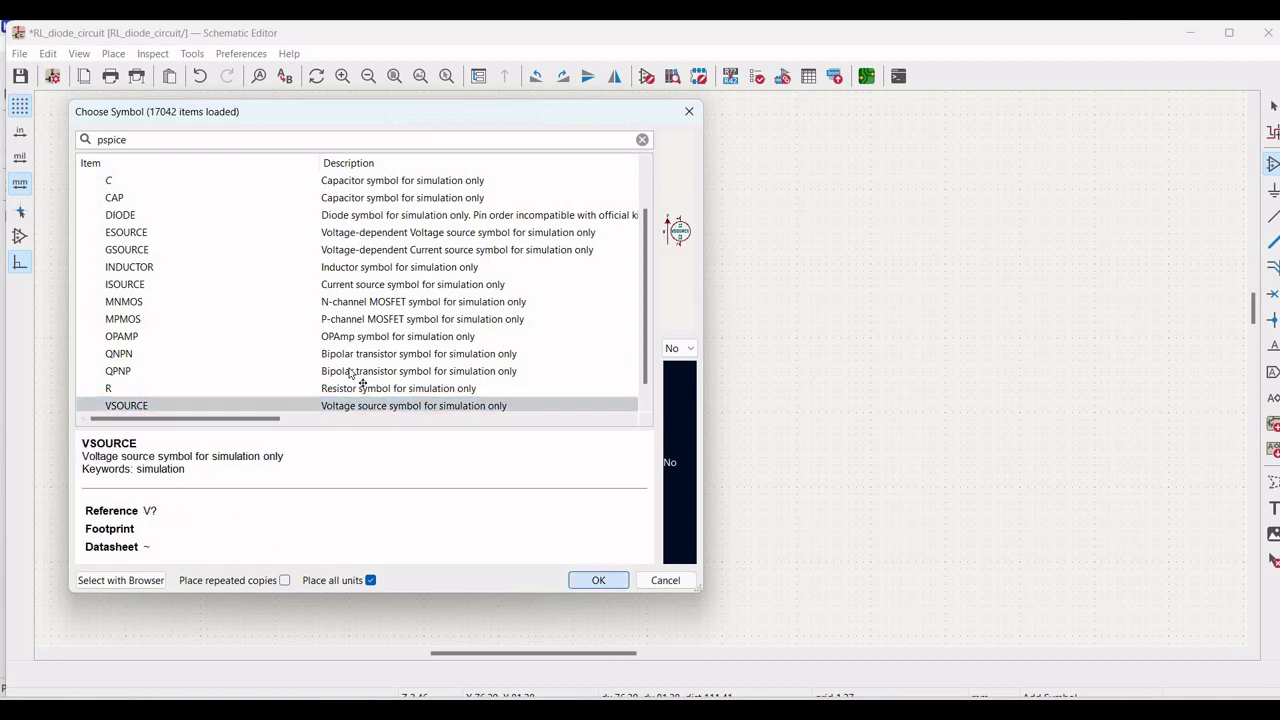
click(592, 581)
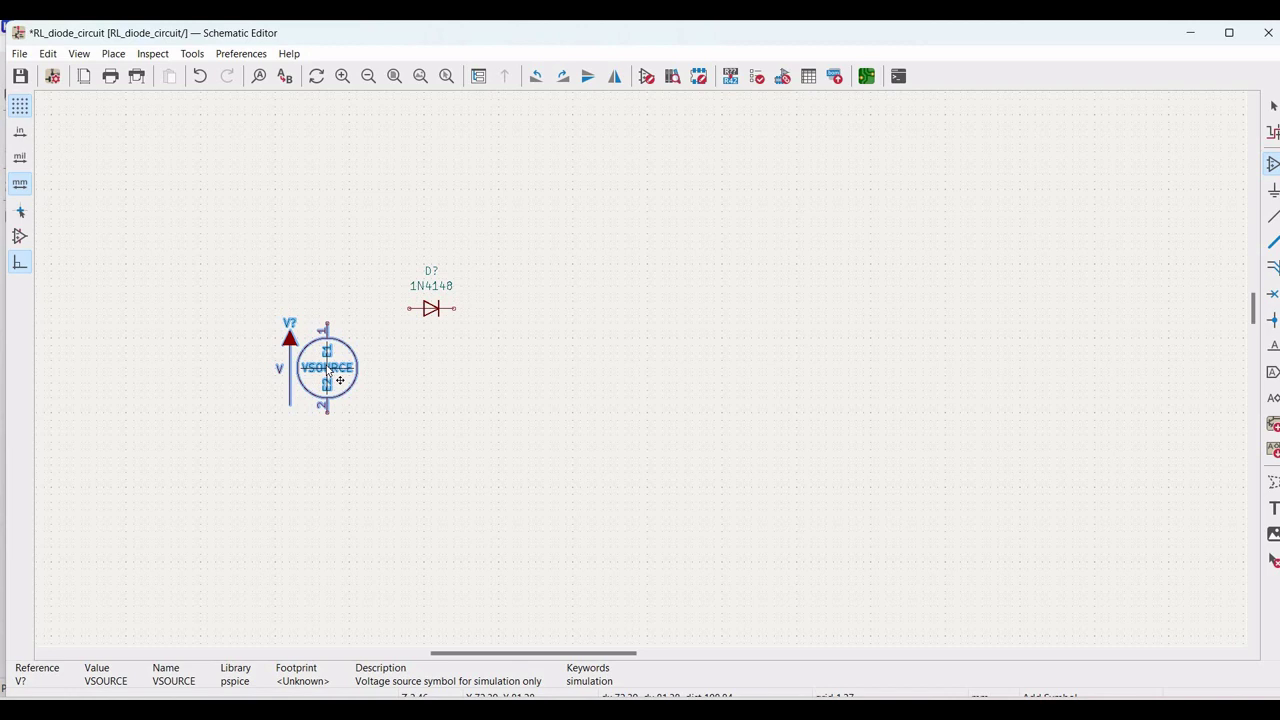
click(328, 369)
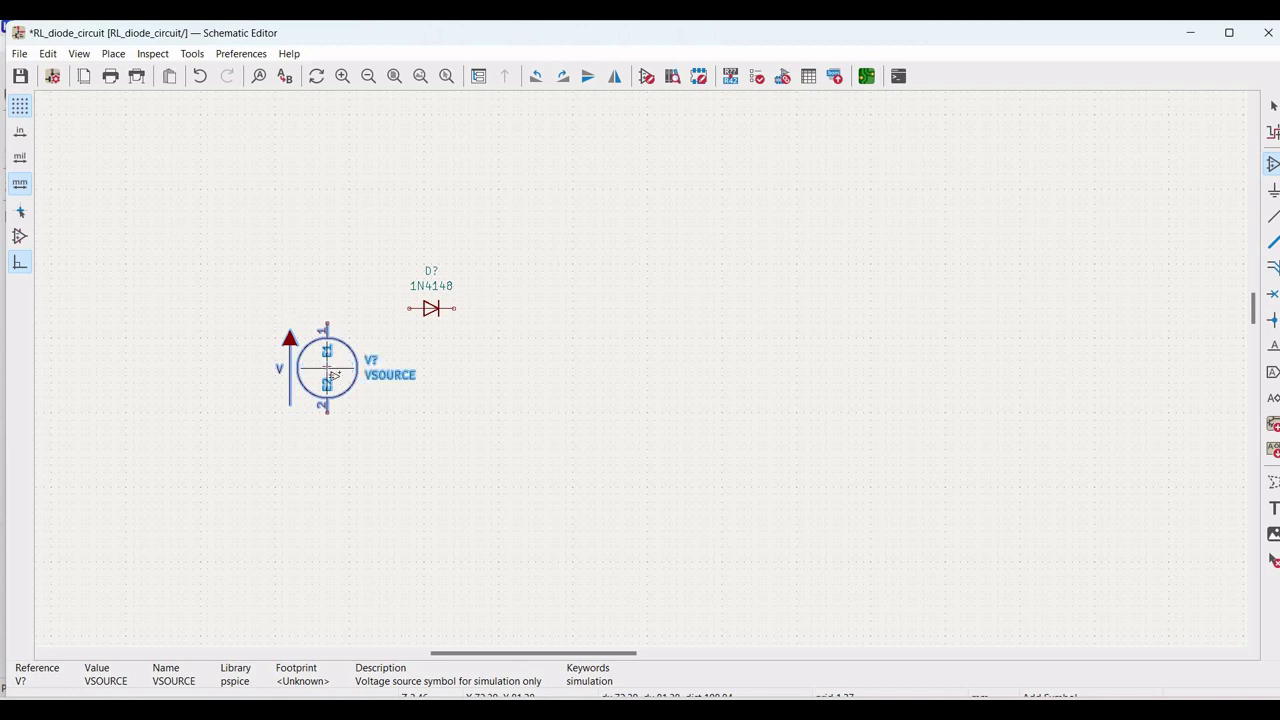
- Place a pspice INDUCTOR to the right of the diode
click(564, 310)
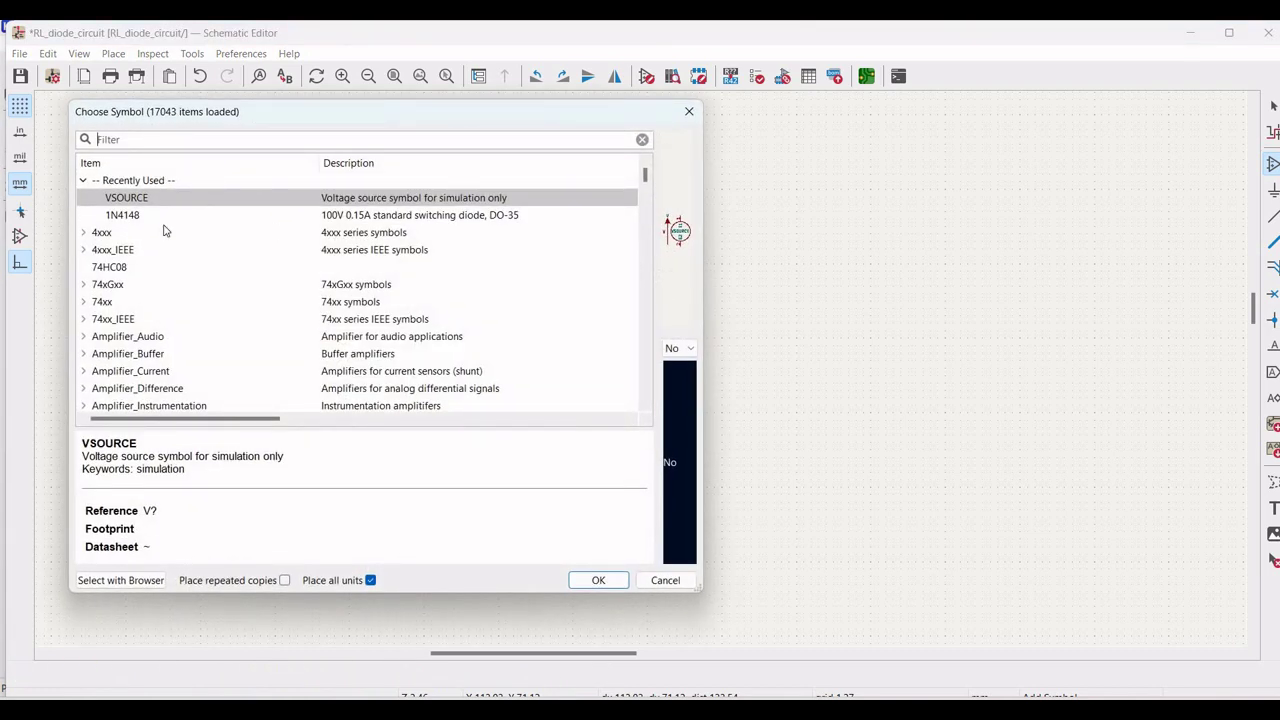
text(pspi)
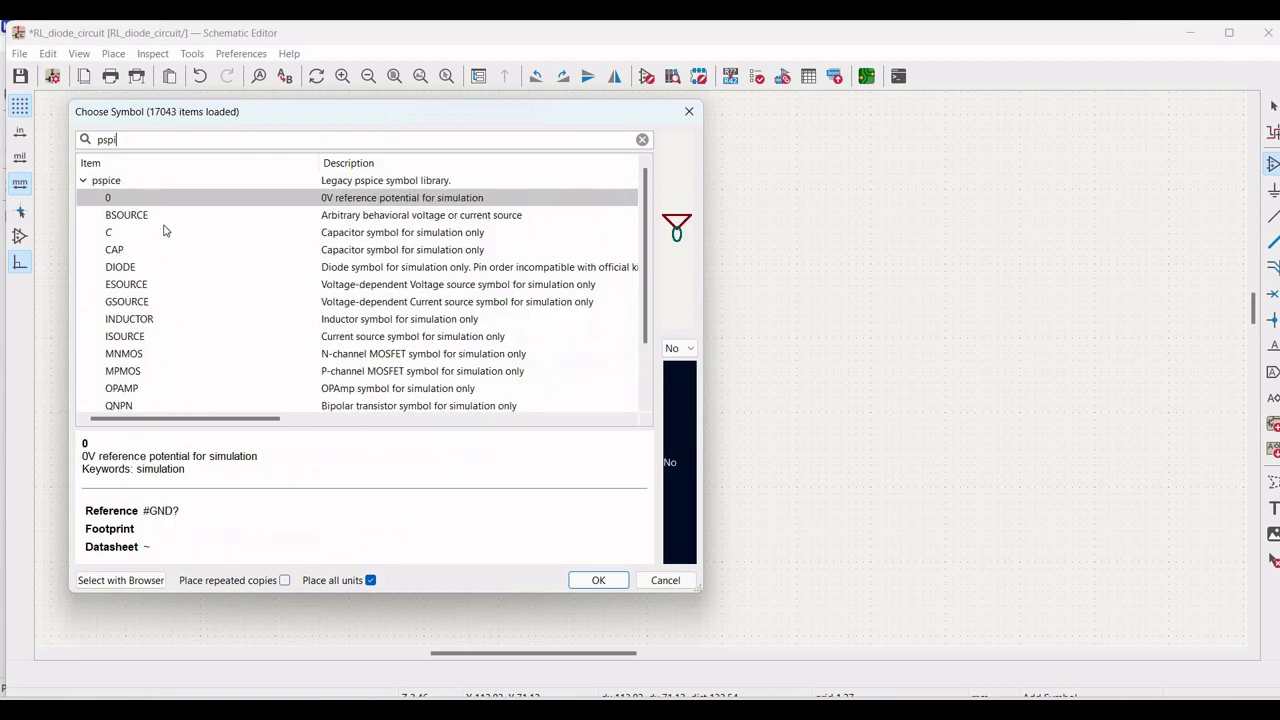
text(ce)
scroll(121, 308, down, 2)
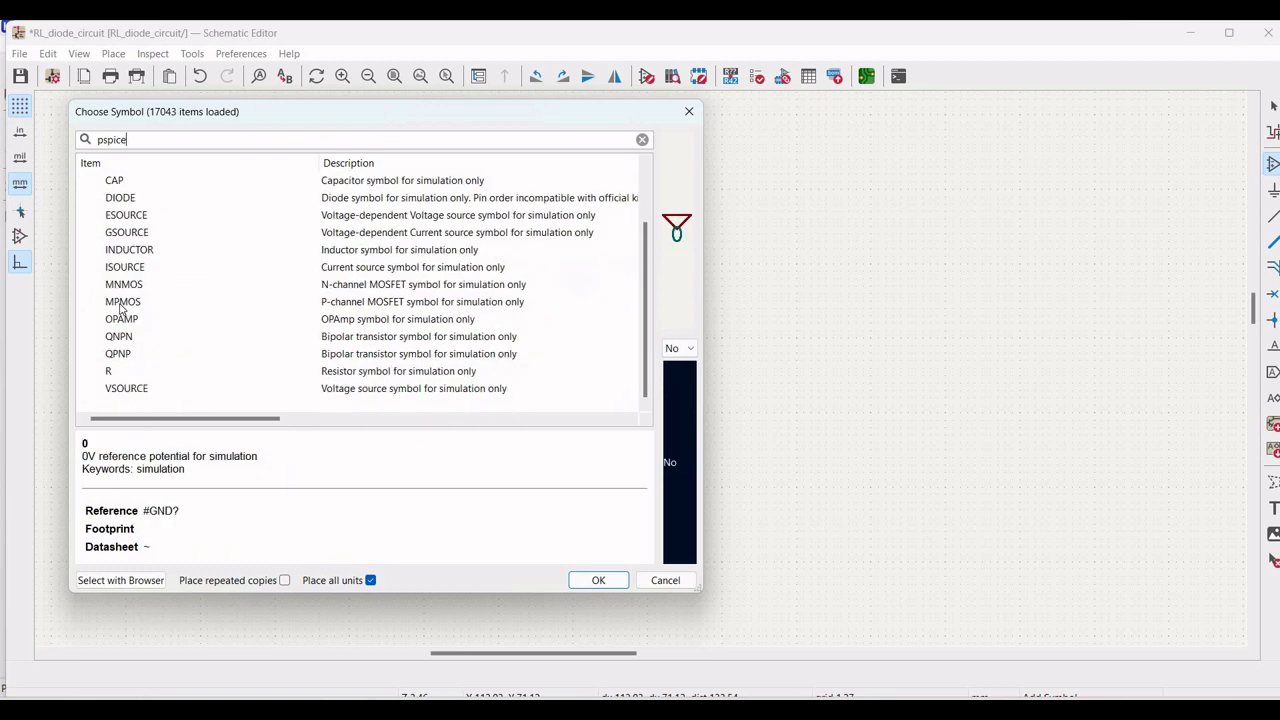
click(130, 251)
click(583, 579)
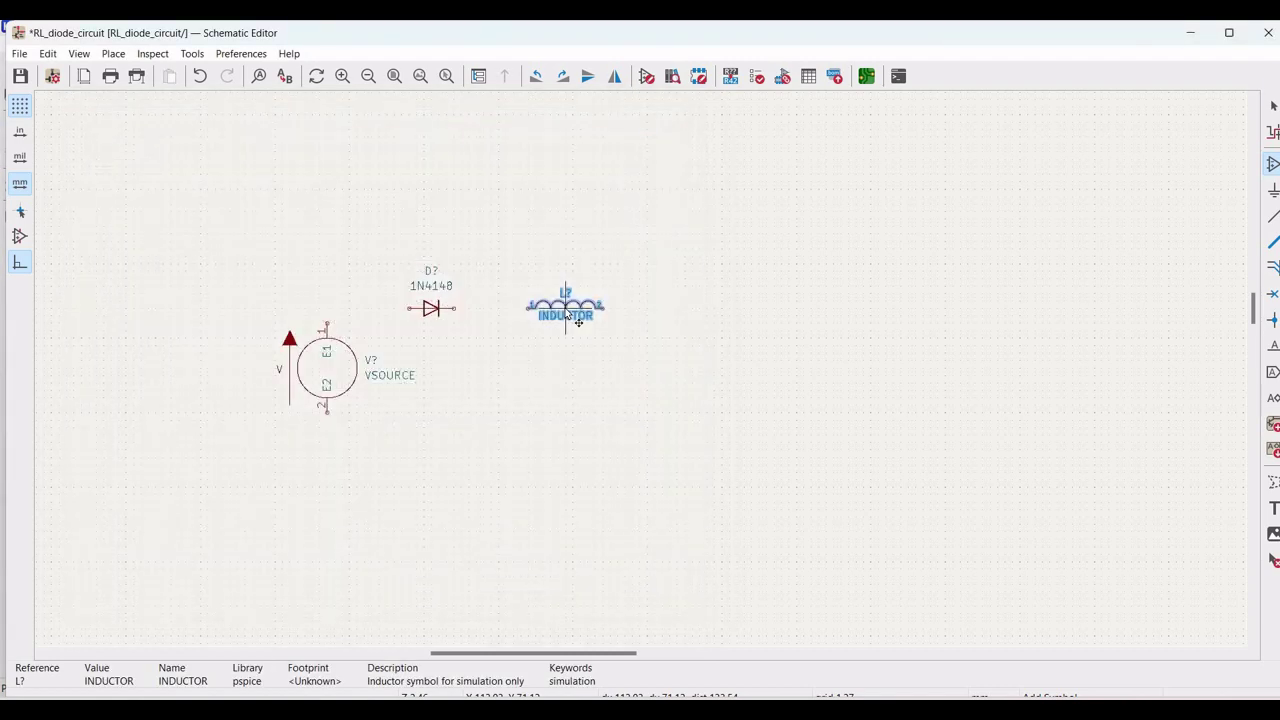
click(566, 310)
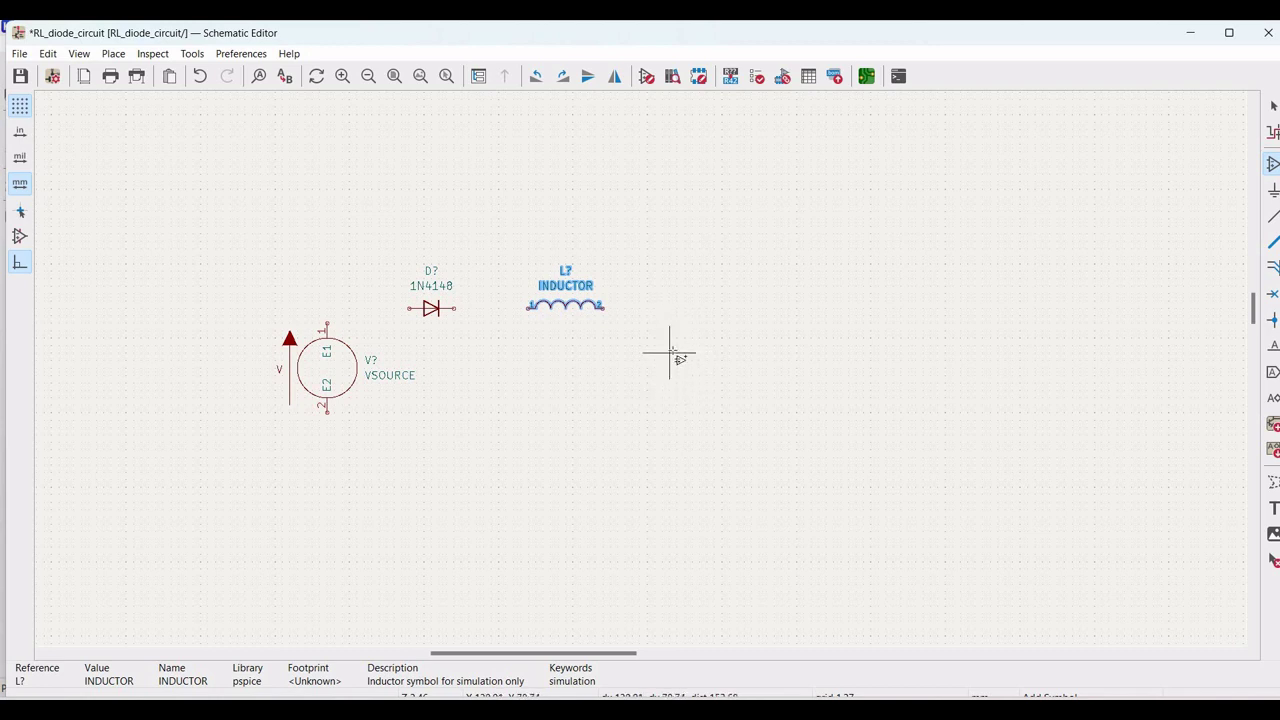
- Place a pspice R resistor upright to the right of the inductor
click(670, 352)
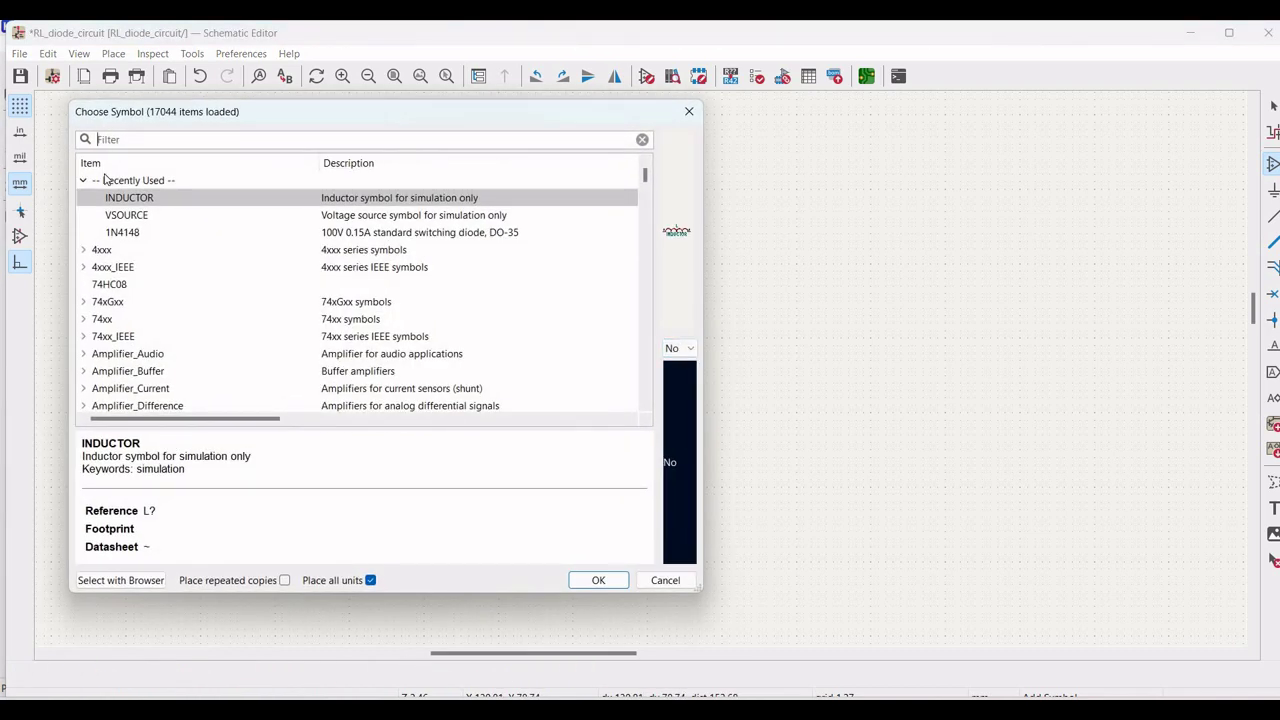
text(pspice)
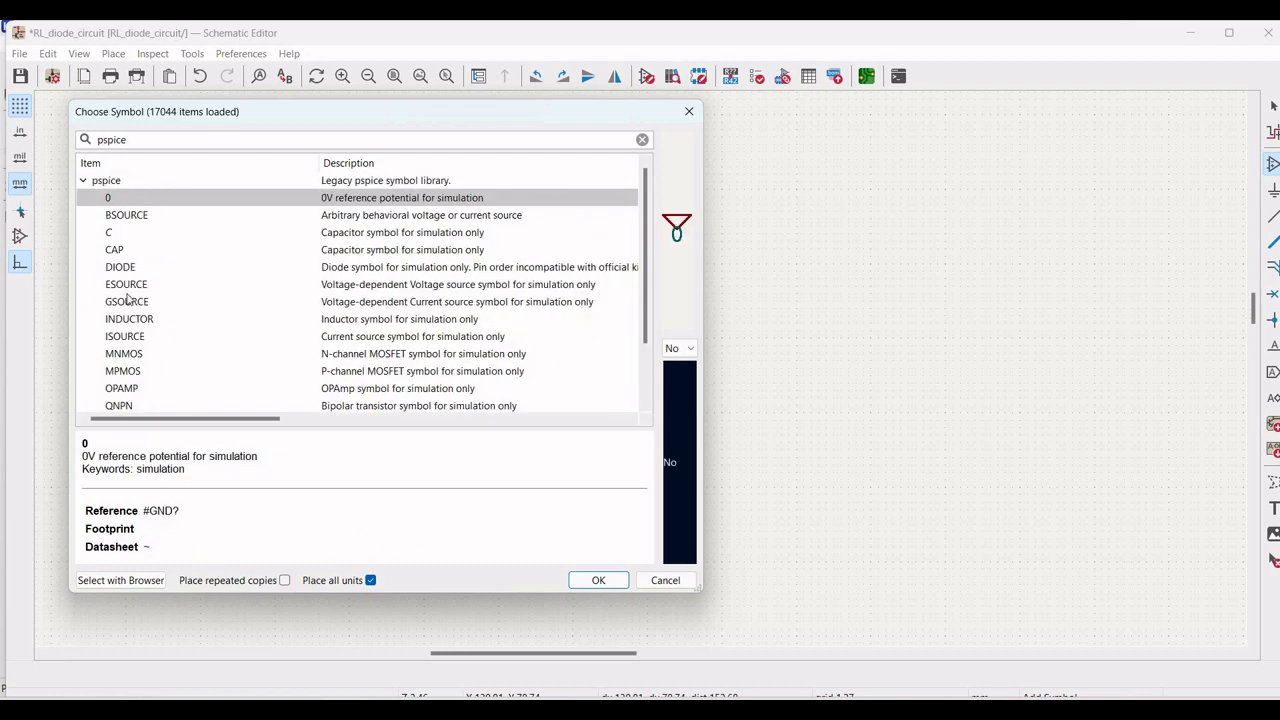
scroll(120, 330, down, 1)
click(108, 388)
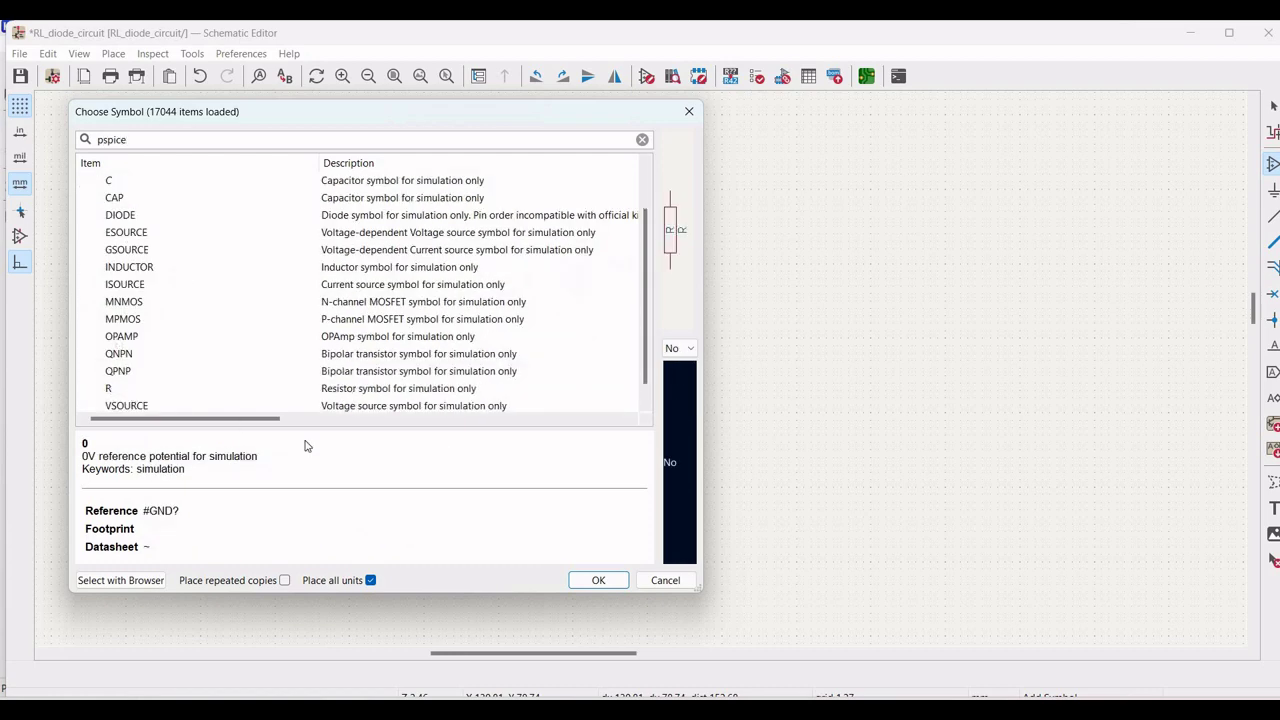
click(594, 581)
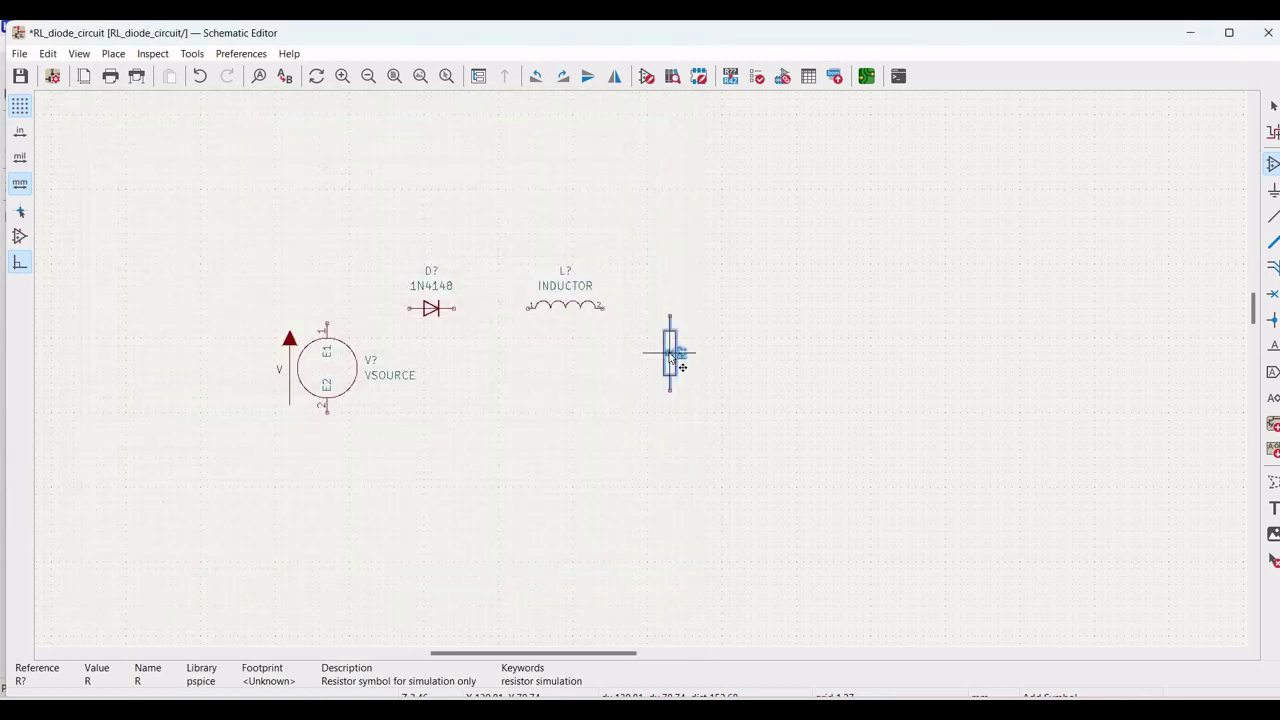
click(669, 352)
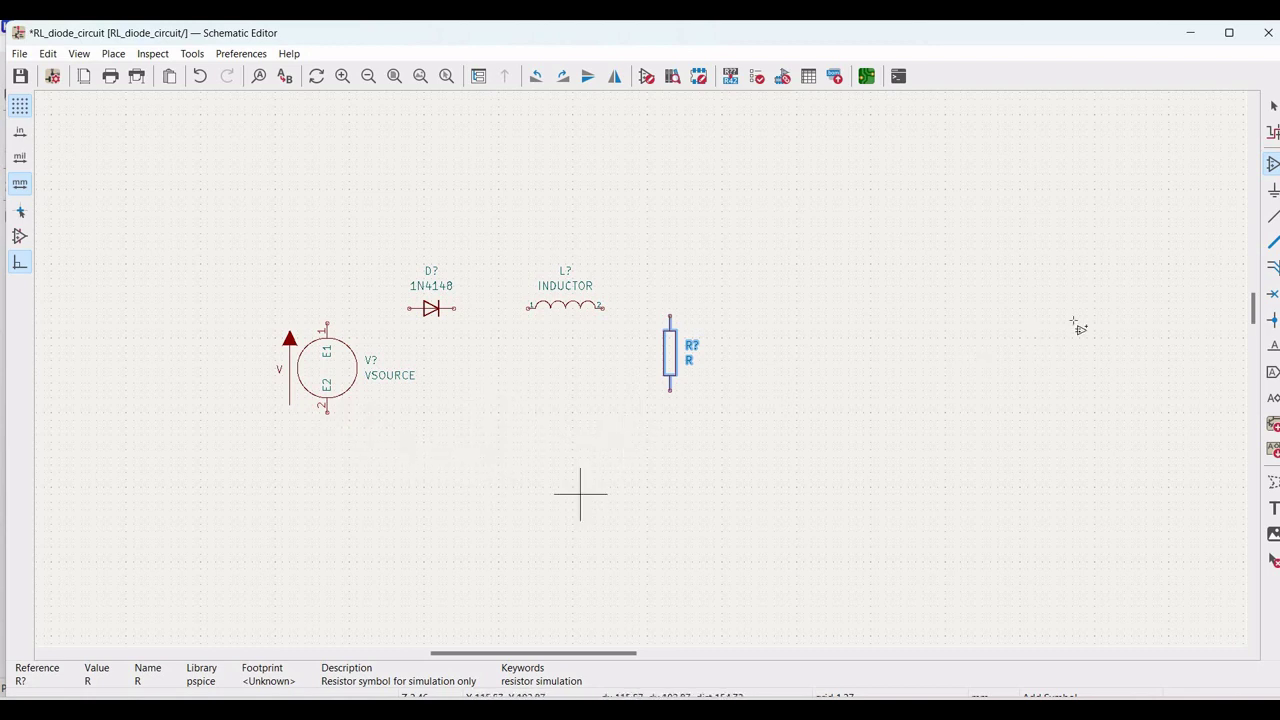
- Place a GND symbol from the power library below the diode and inductor
click(1273, 190)
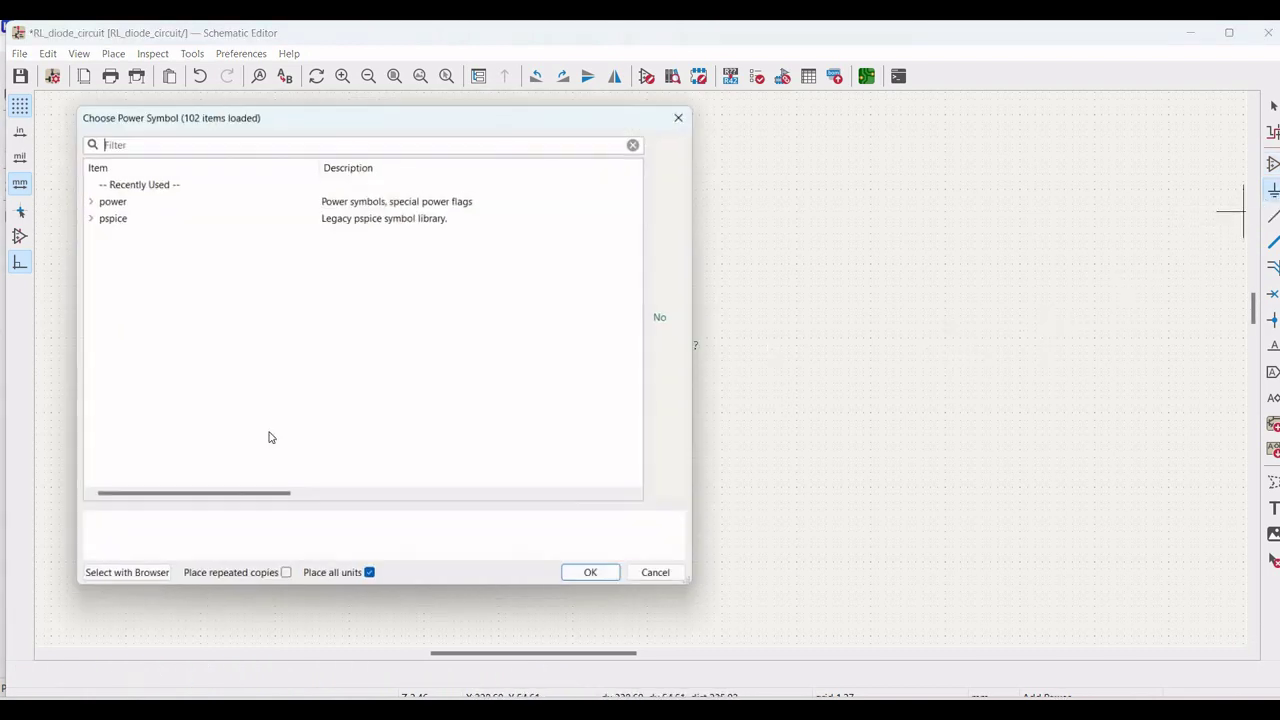
double_click(118, 203)
scroll(151, 273, down, 6)
scroll(148, 285, down, 12)
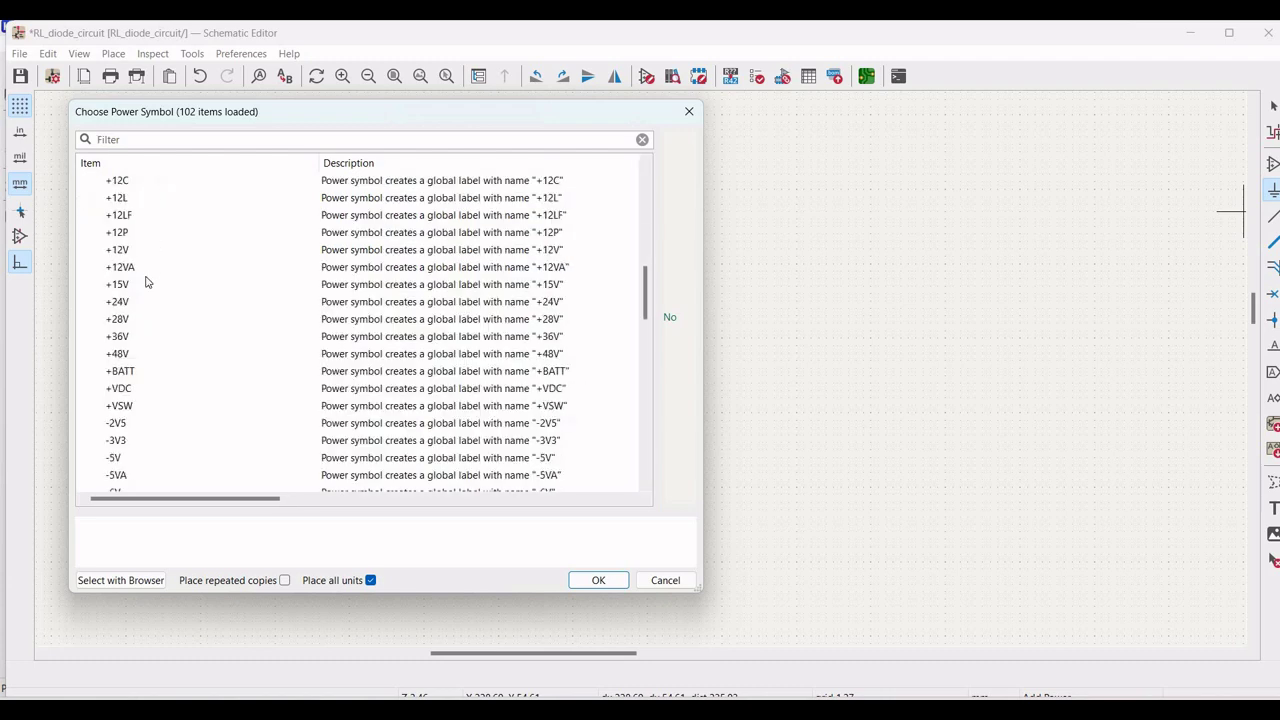
click(118, 388)
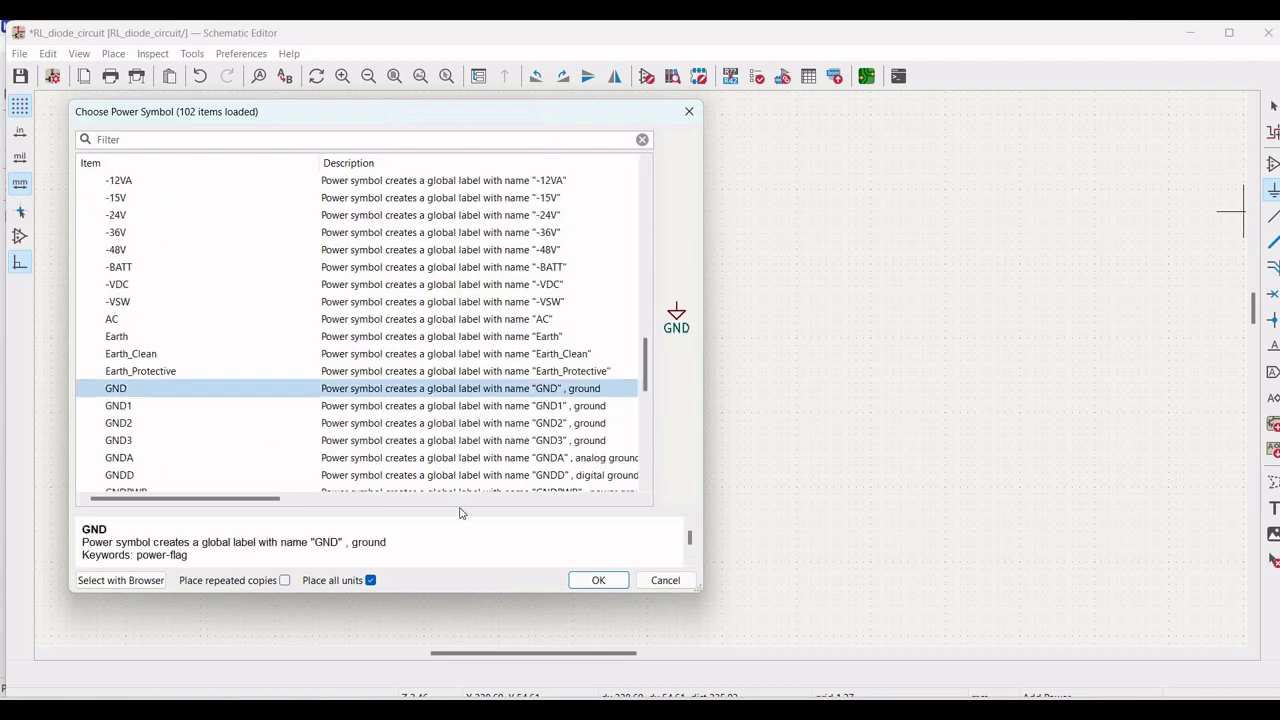
click(594, 580)
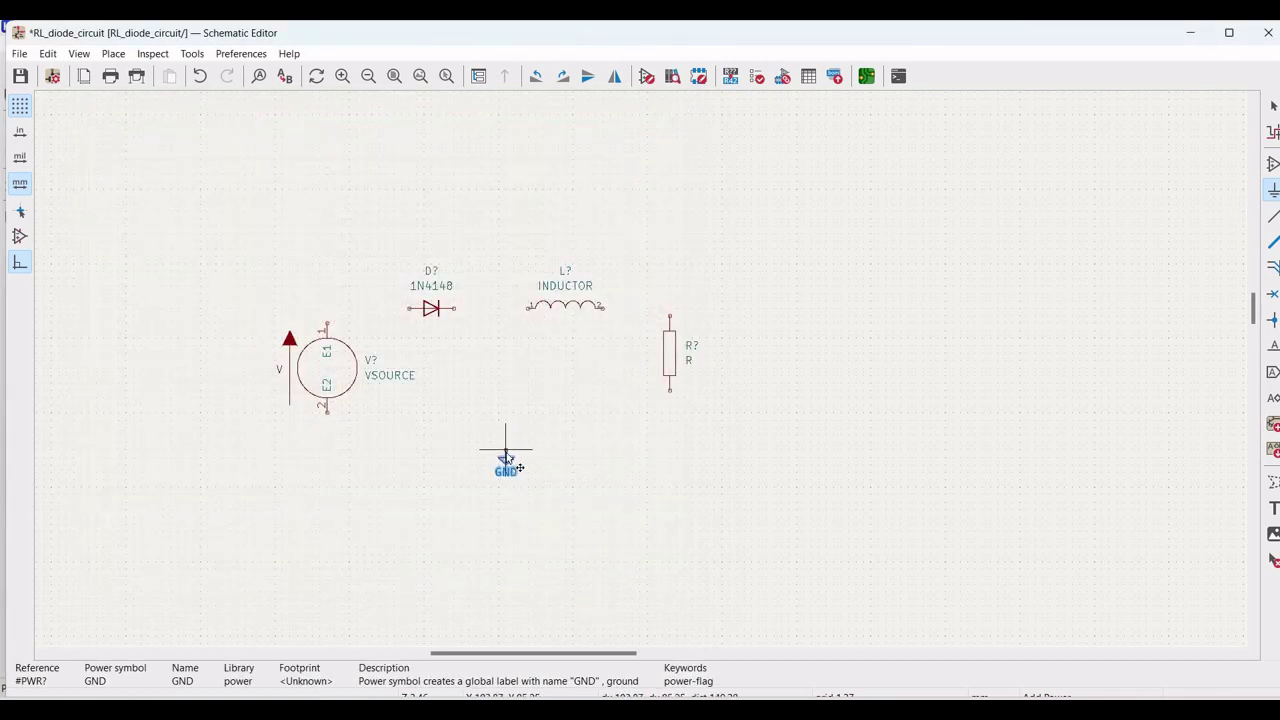
click(505, 451)
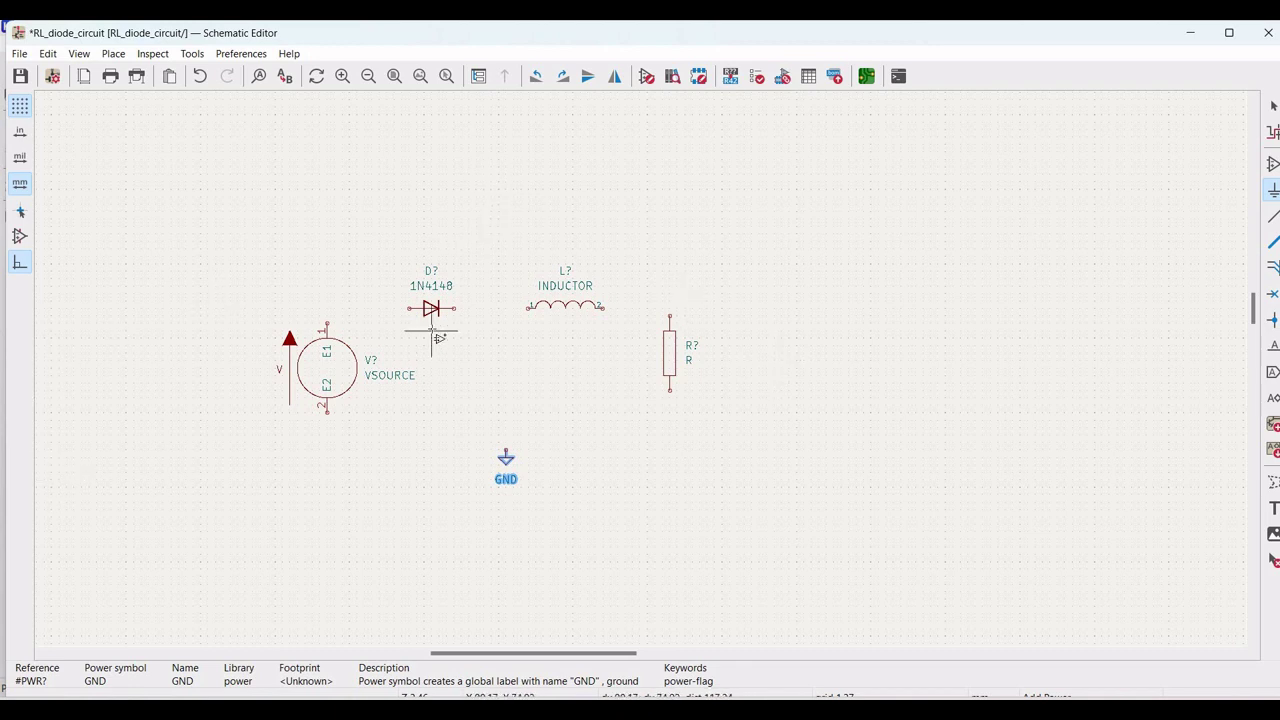
key(Escape)
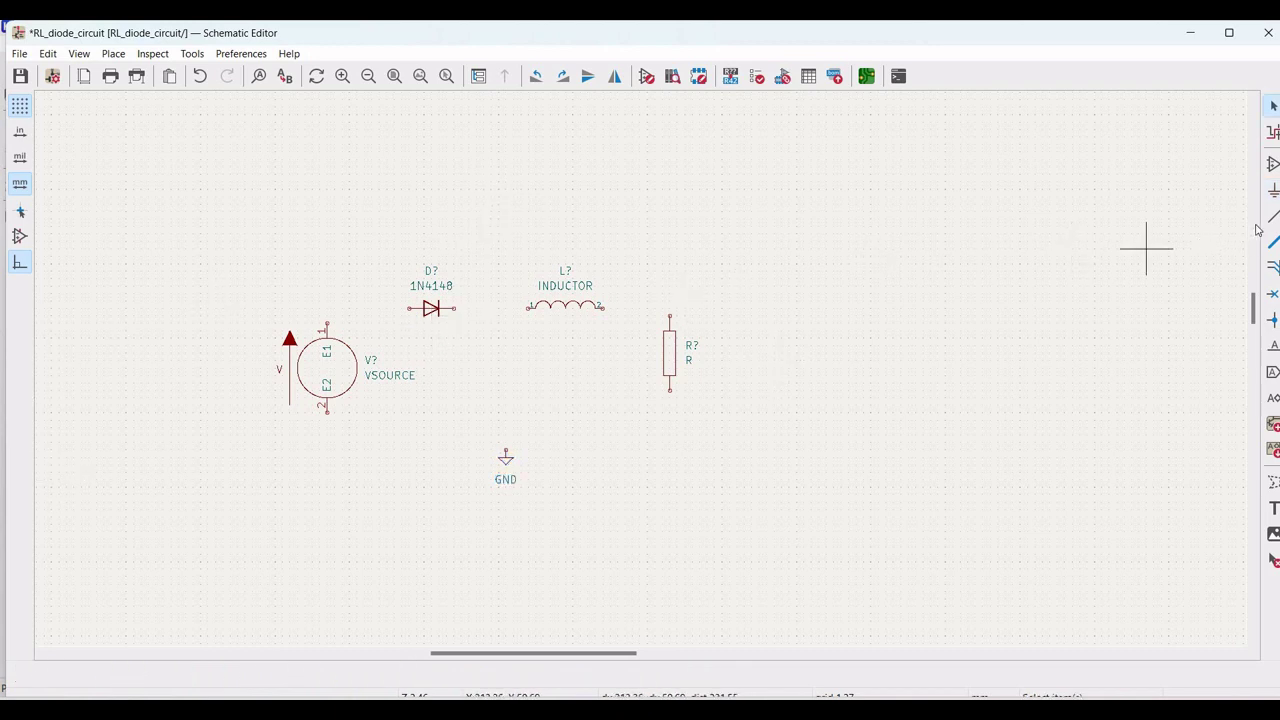
- Wire the source's lower pin and the resistor's lower pin to GND
click(1272, 218)
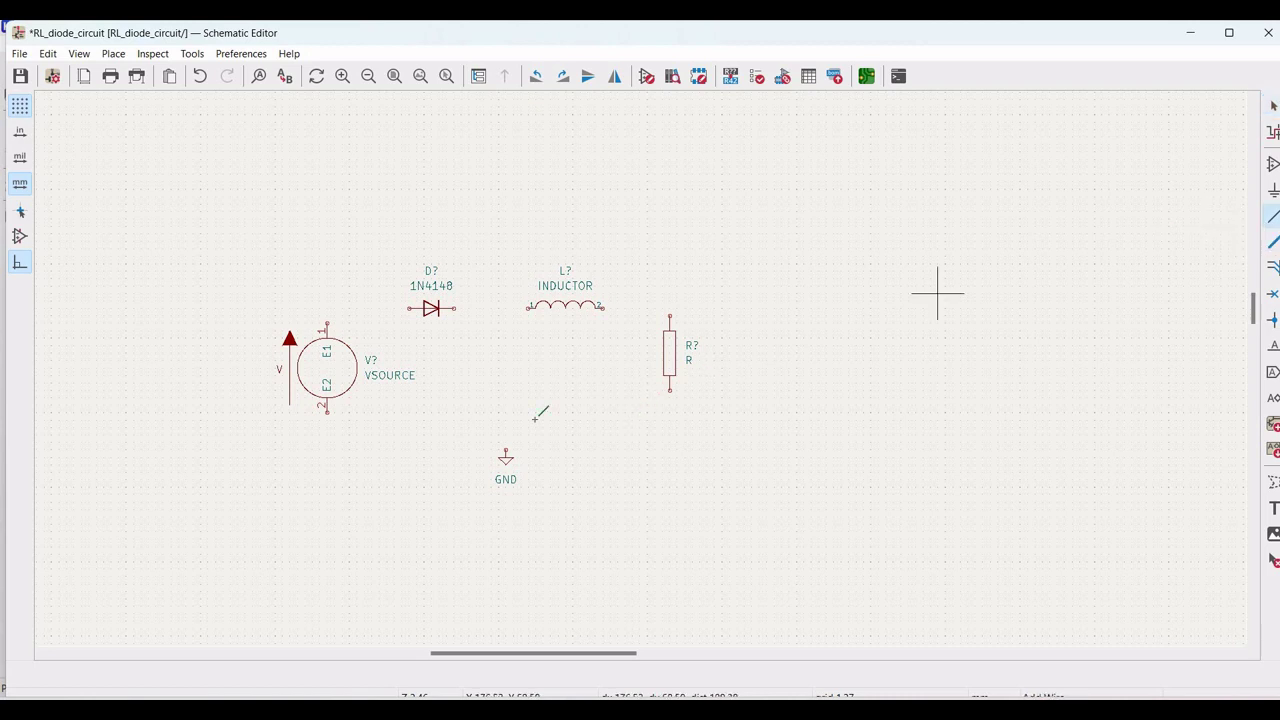
click(326, 410)
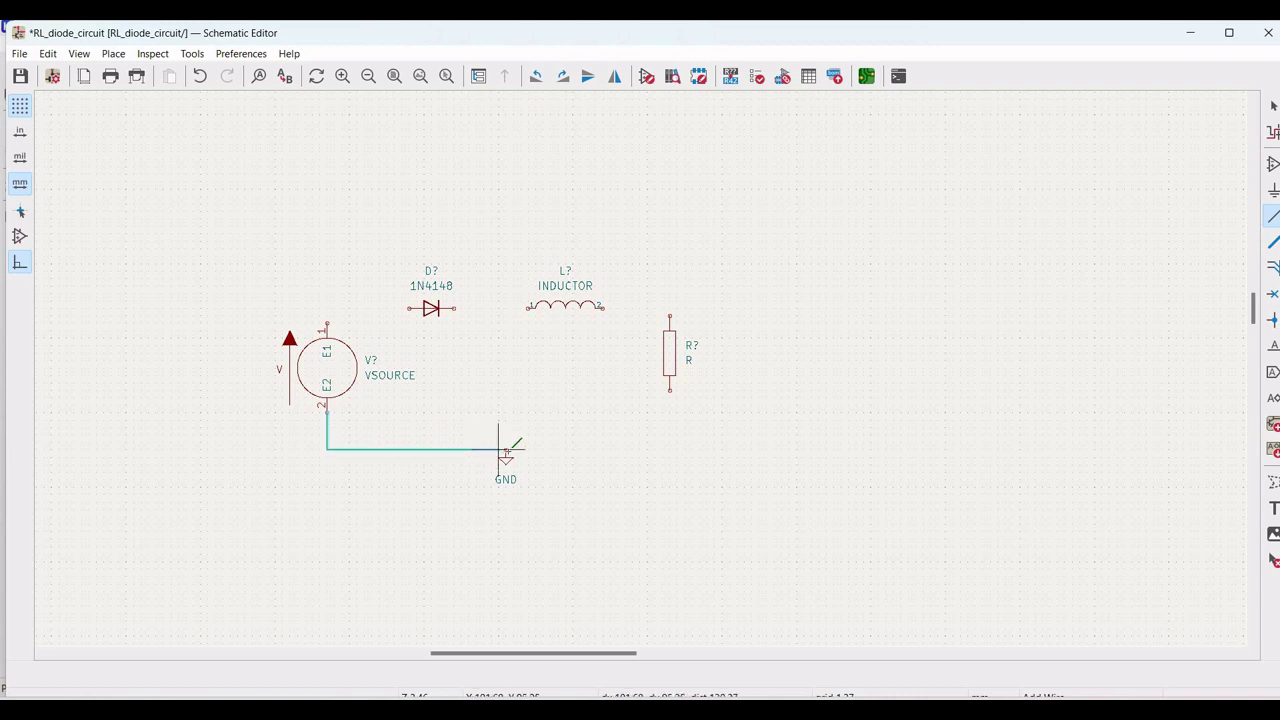
click(551, 448)
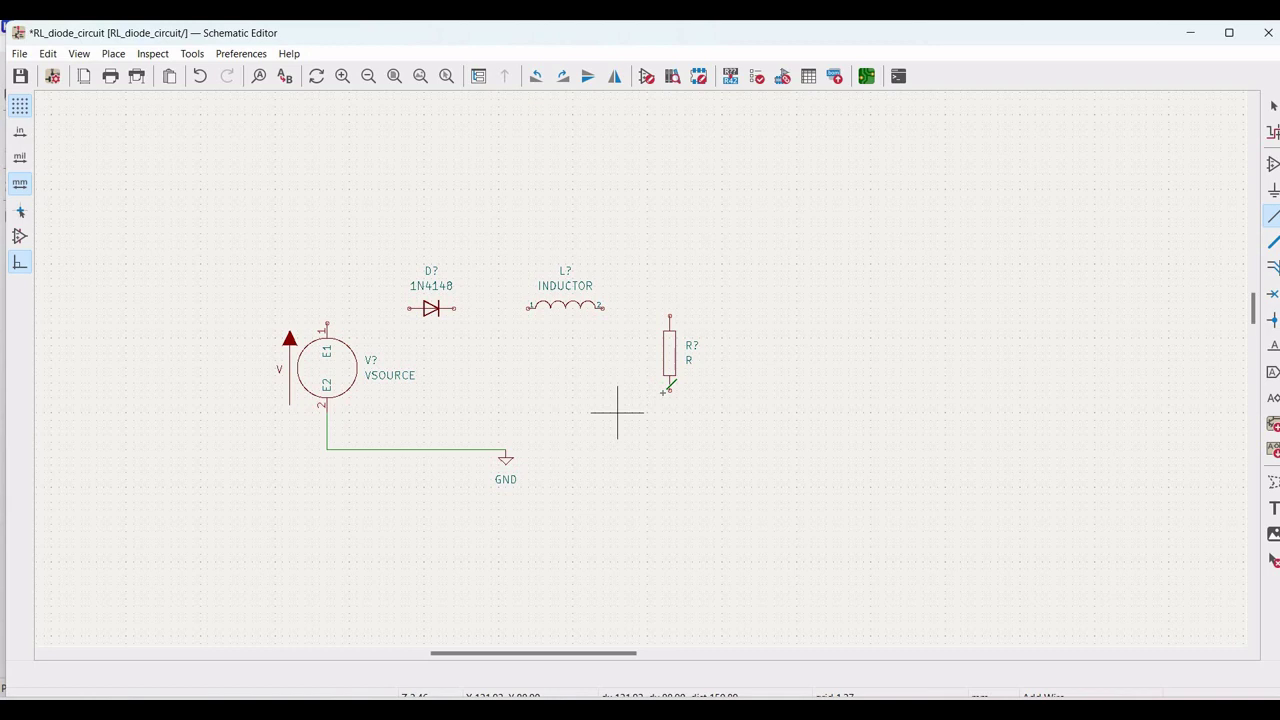
click(669, 390)
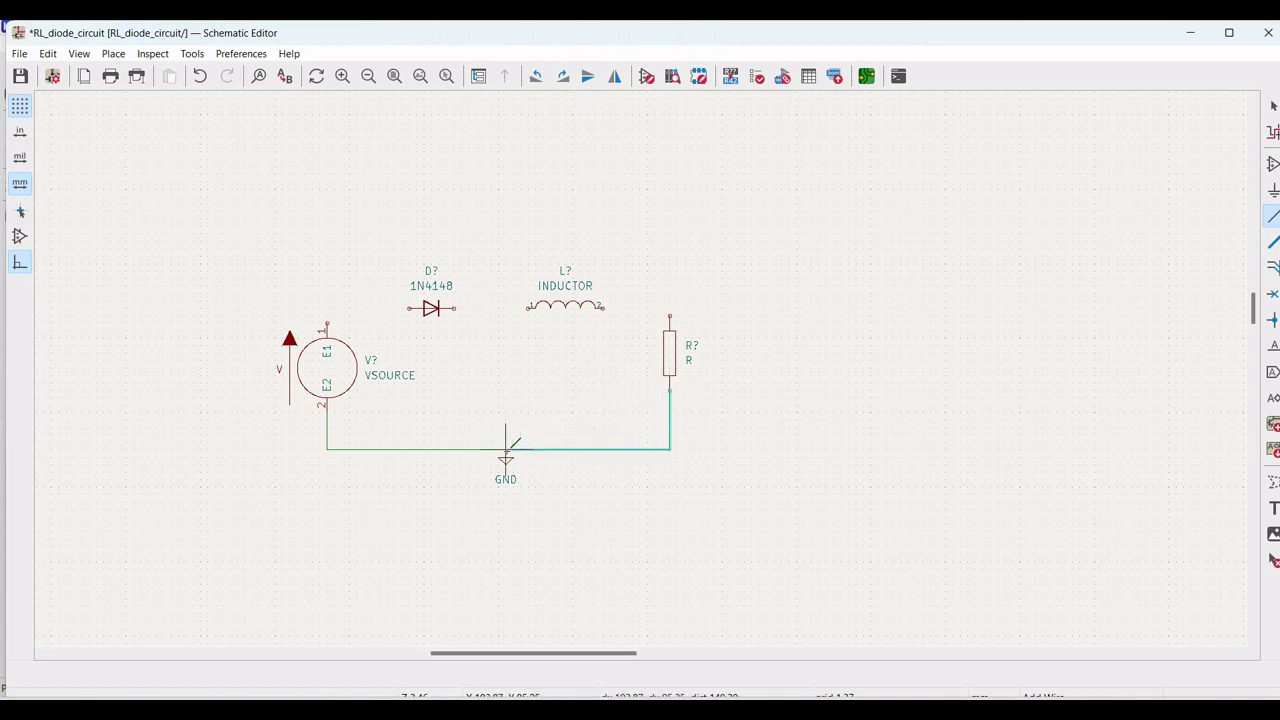
click(506, 449)
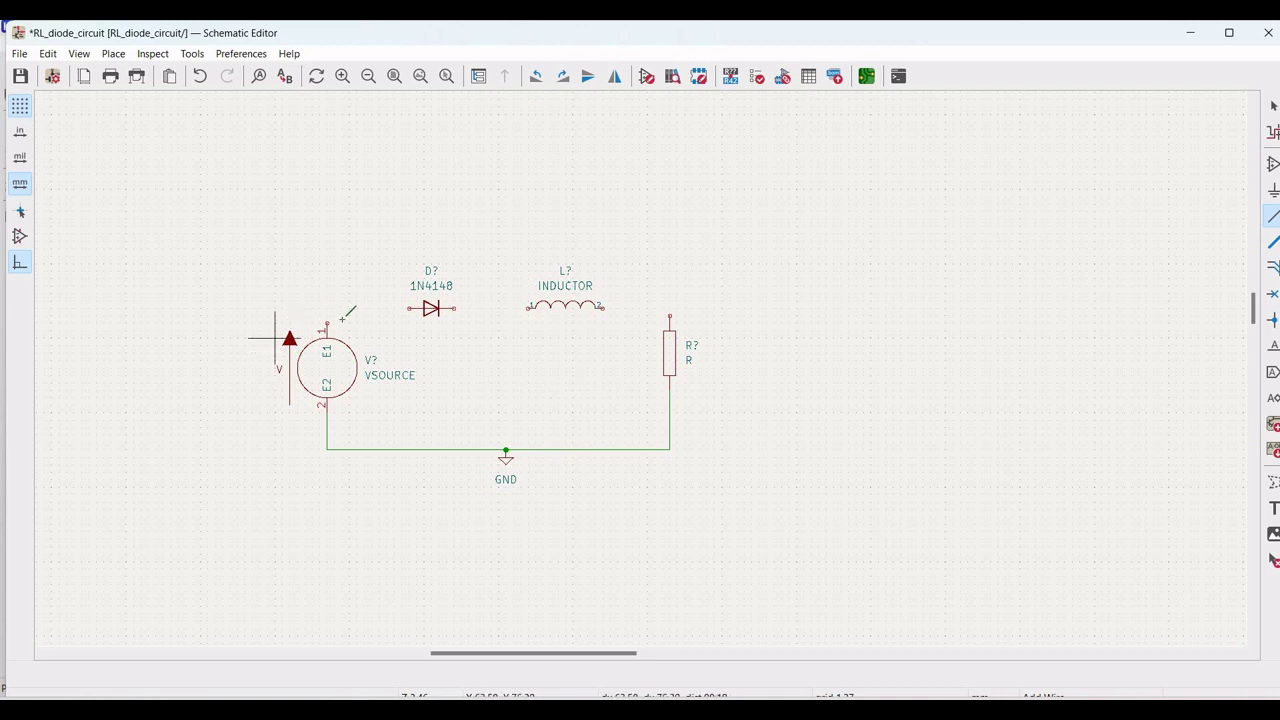
- Wire source to diode, diode to inductor, and inductor to the resistor's top pin
click(327, 323)
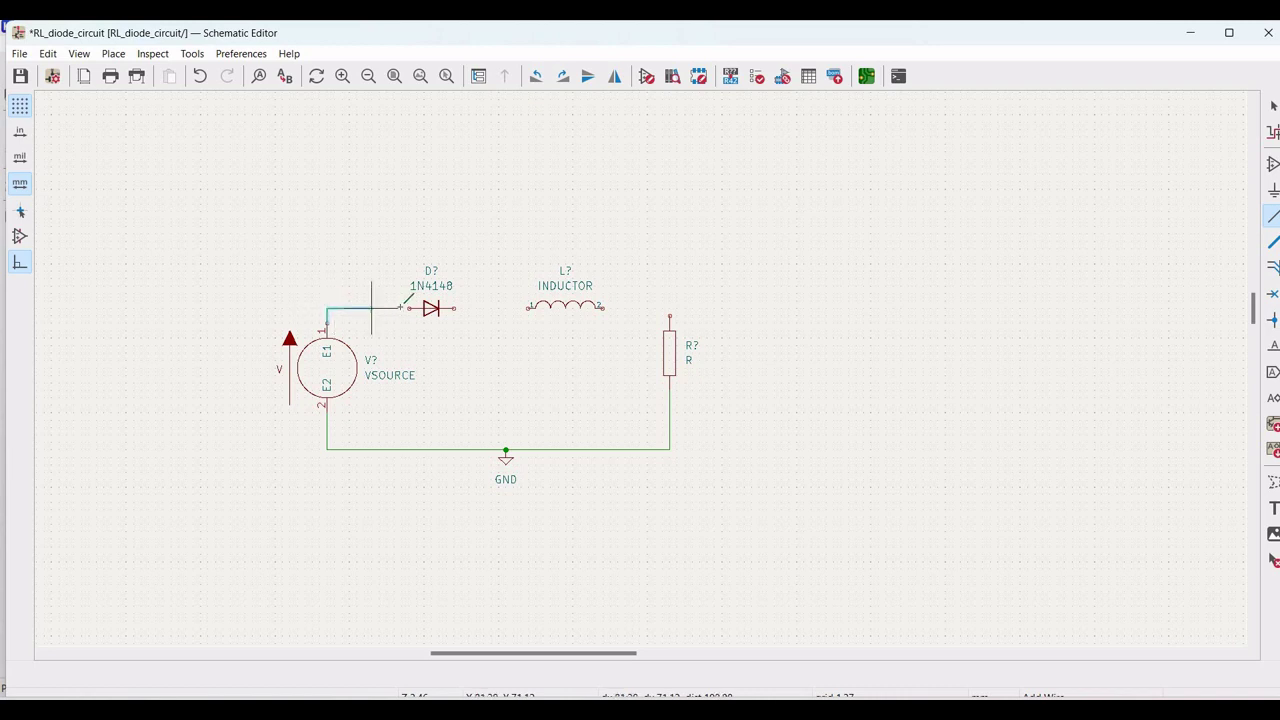
click(409, 308)
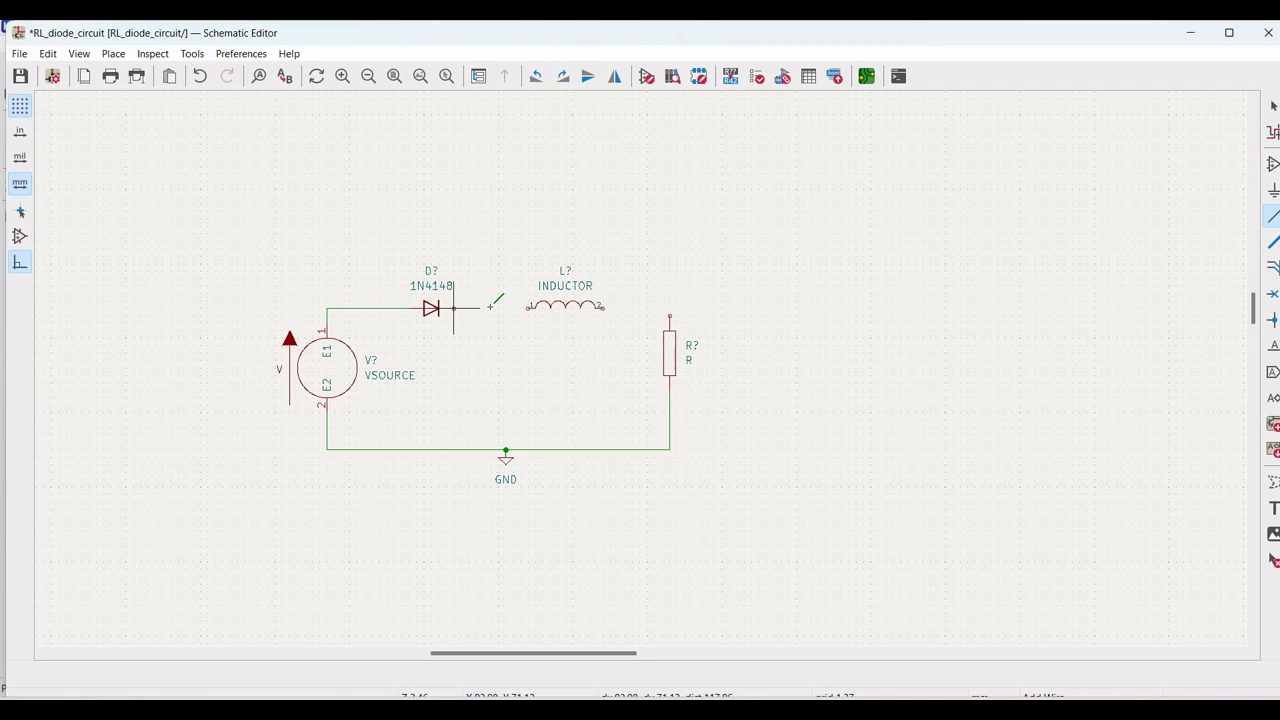
click(490, 306)
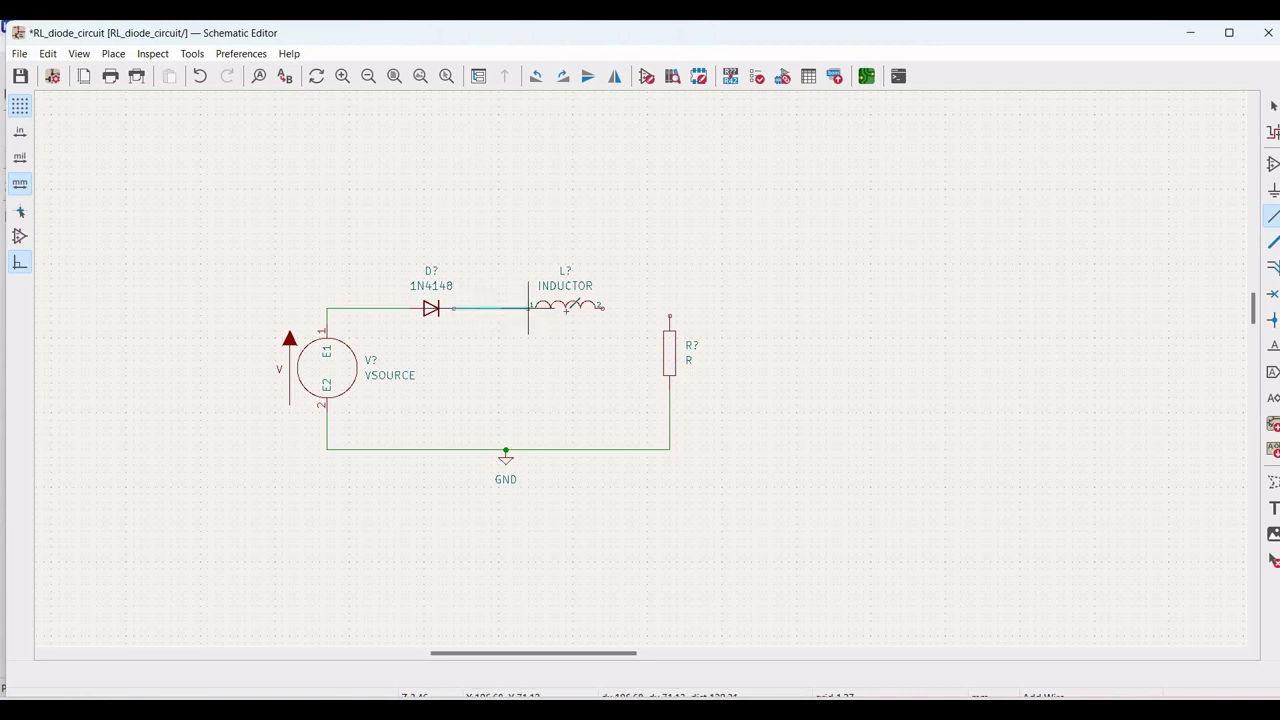
click(529, 307)
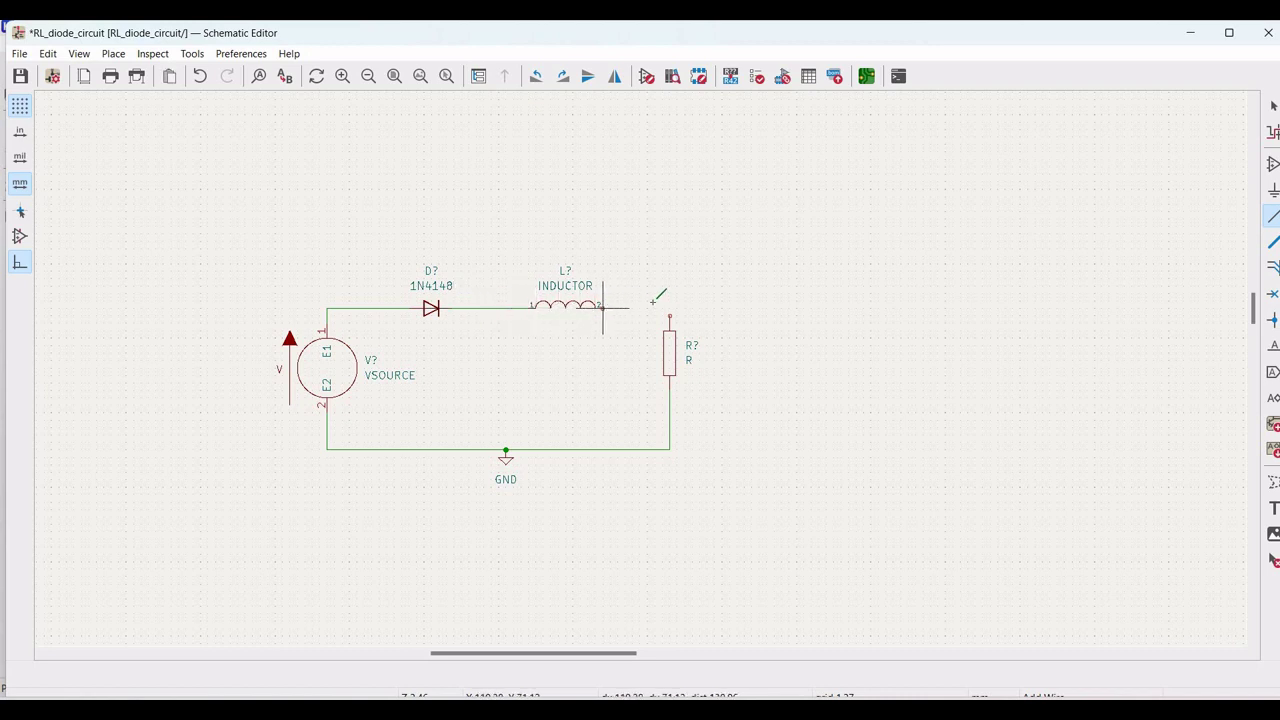
click(602, 307)
click(669, 315)
key(Escape)
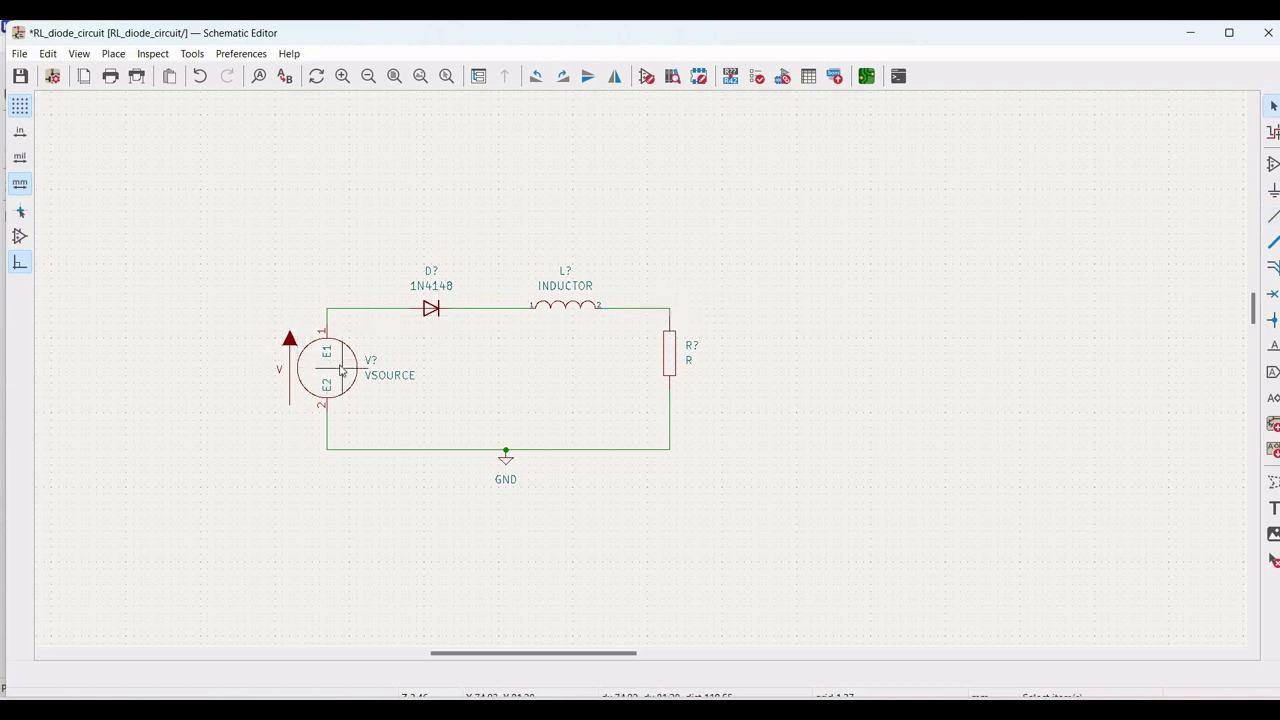
- Name the voltage source Vin in its properties and enter 0 as its value
right_click(336, 370)
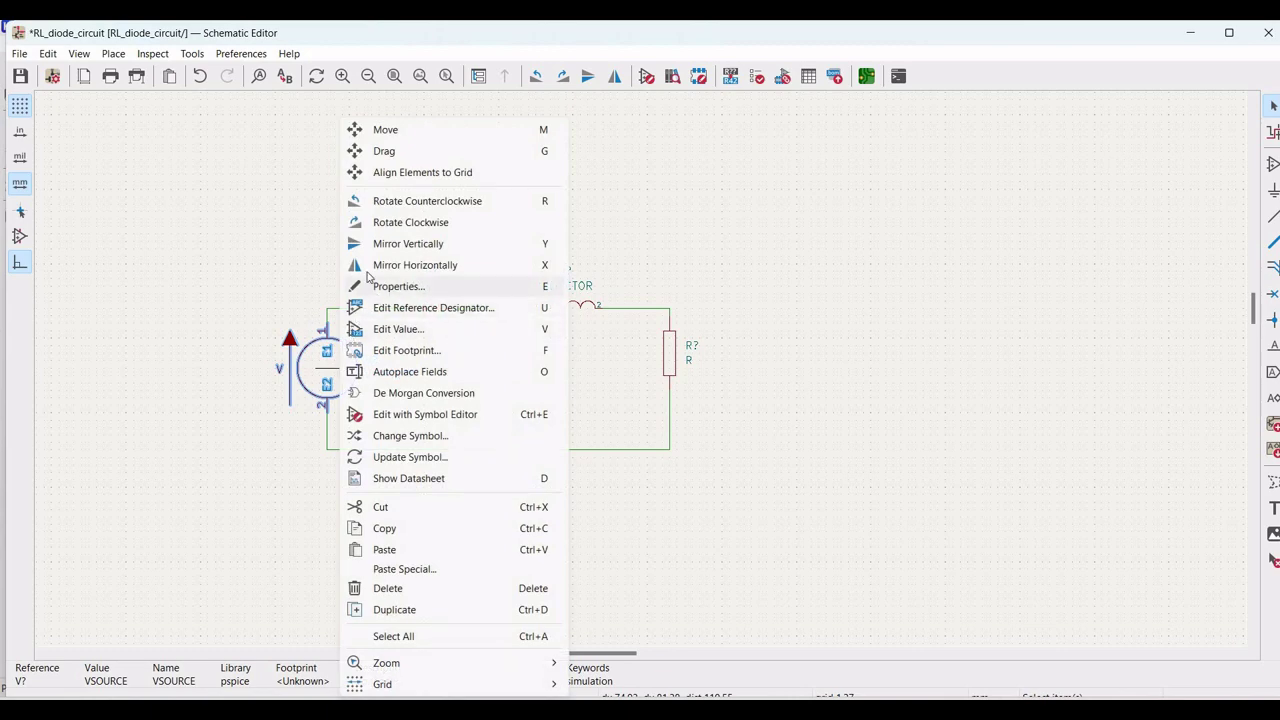
click(375, 286)
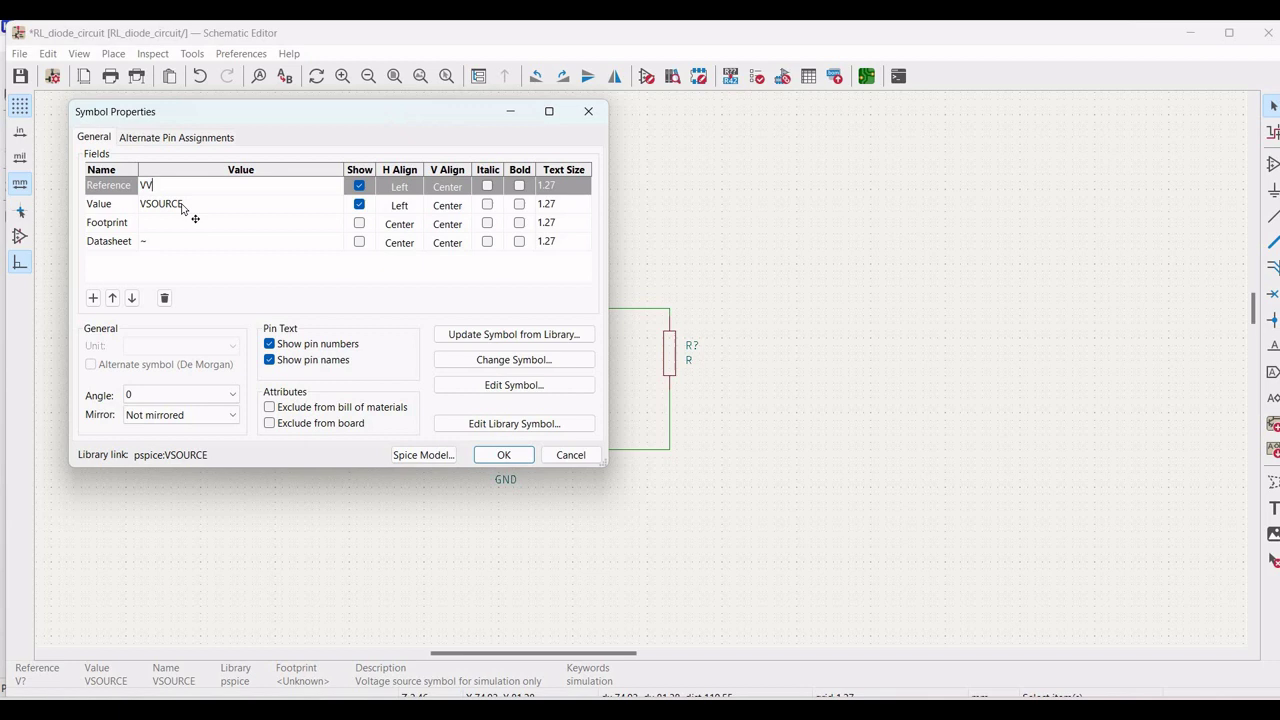
key(BackSpace)
click(203, 212)
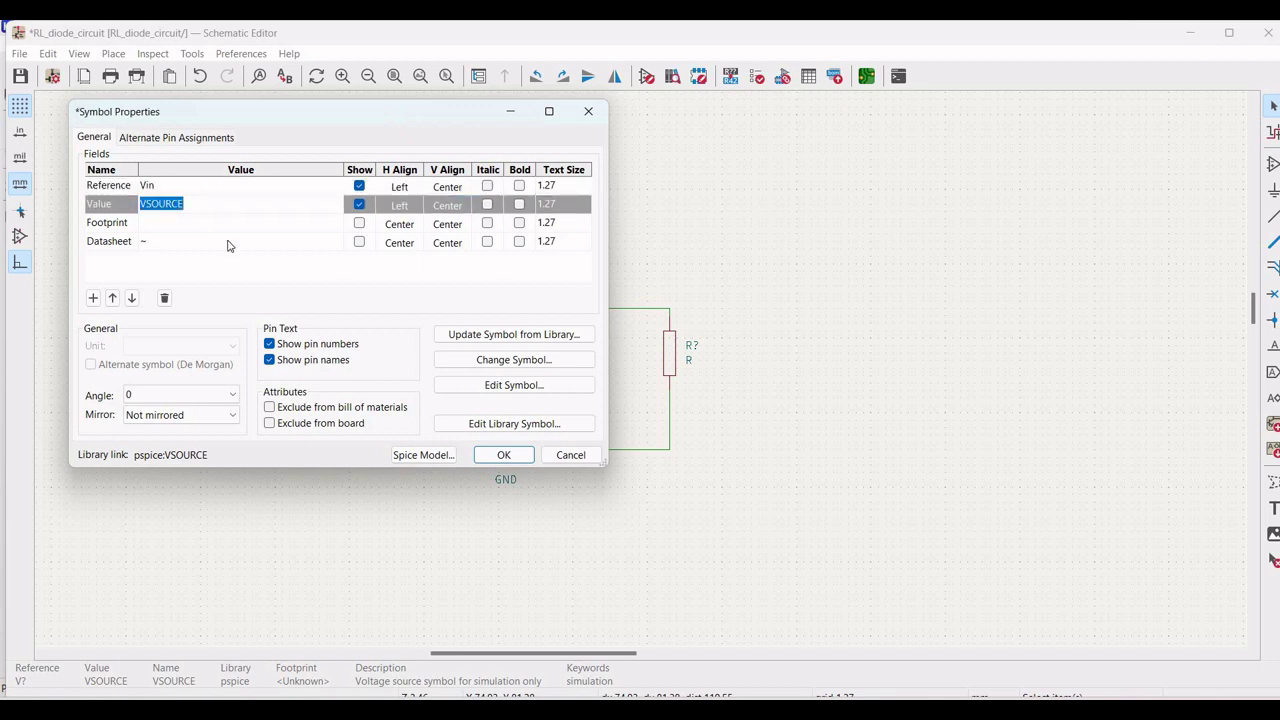
text(0)
- Make the source sinusoidal with 0 V offset, 100 V amplitude and 50 Hz
click(428, 454)
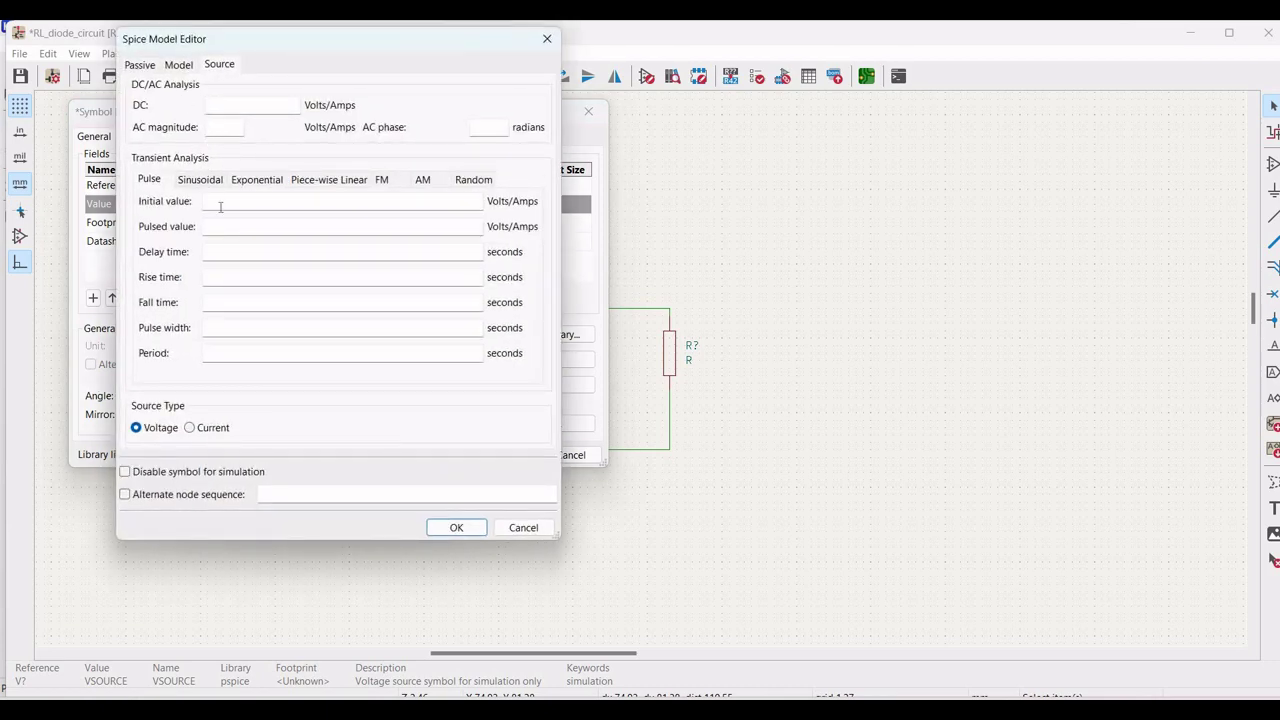
key(ctrl+Tab)
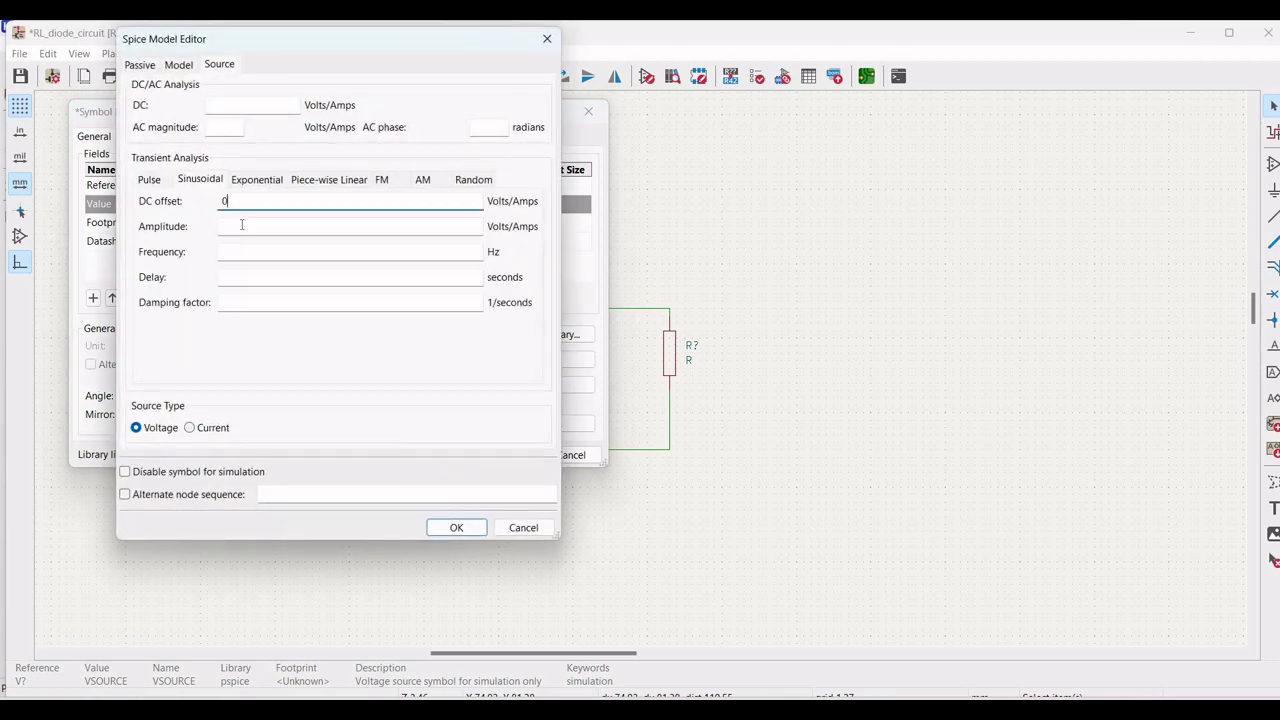
click(242, 225)
text(100)
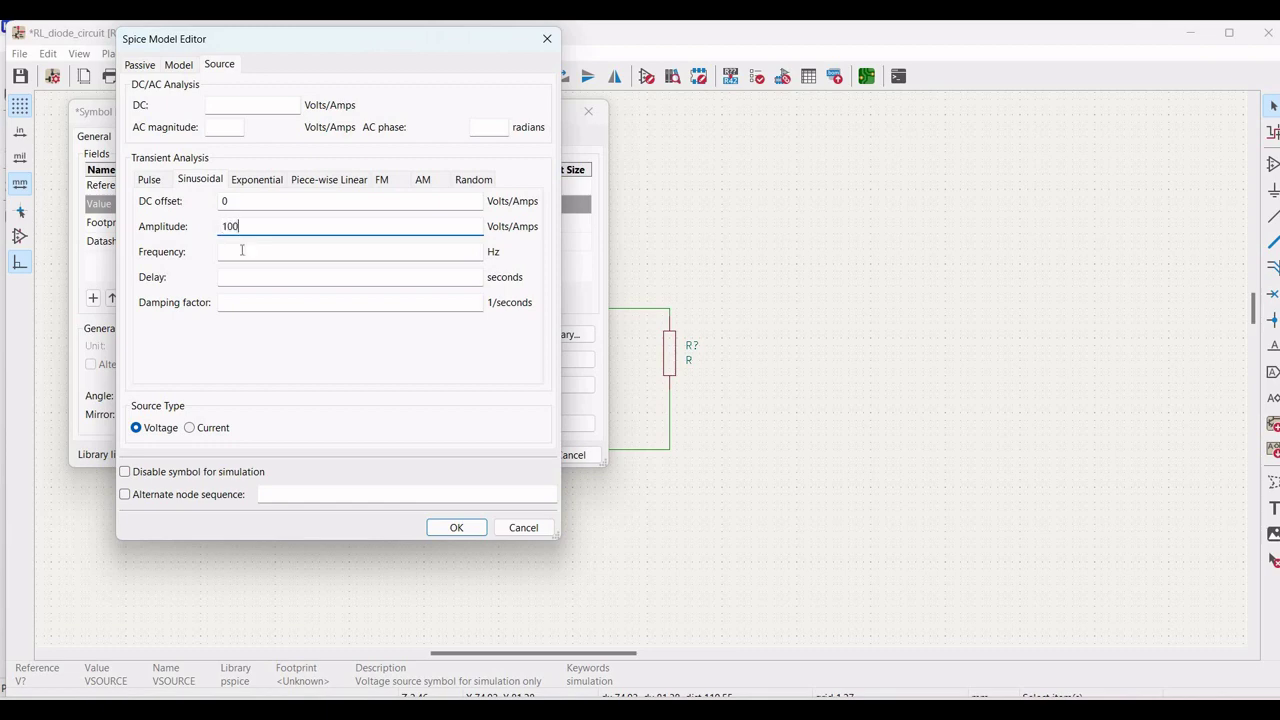
key(Tab)
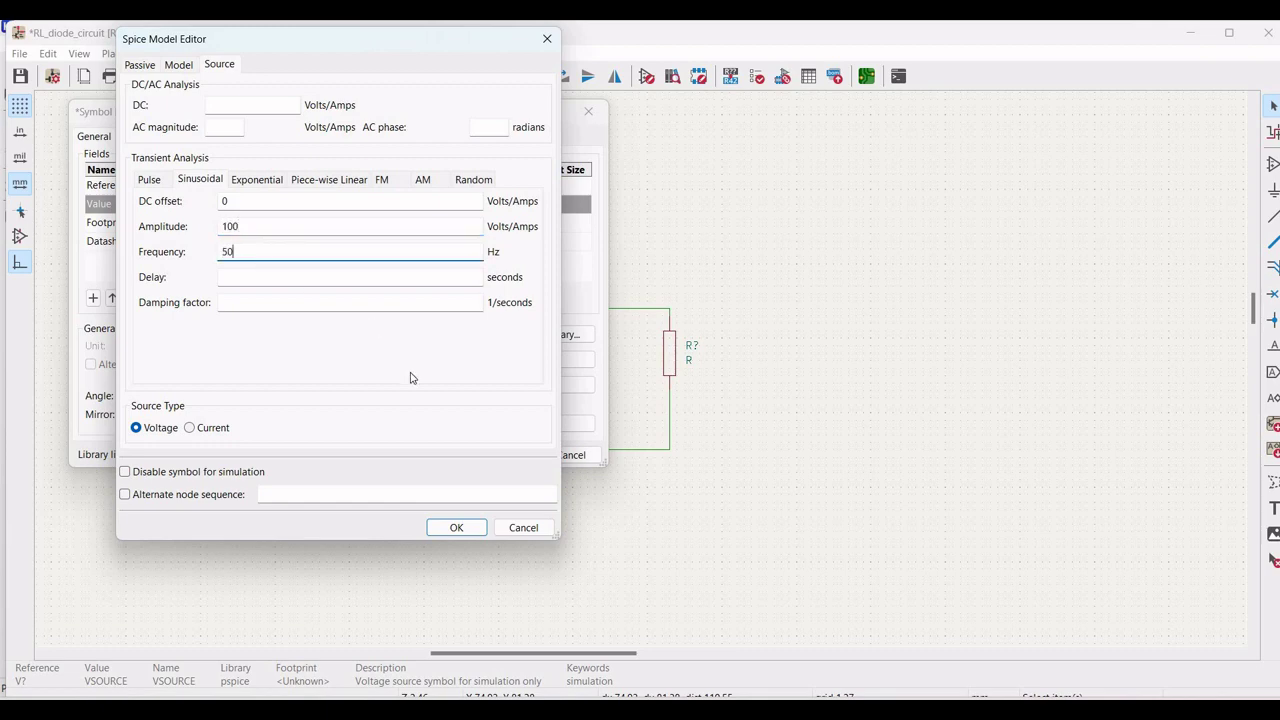
click(456, 528)
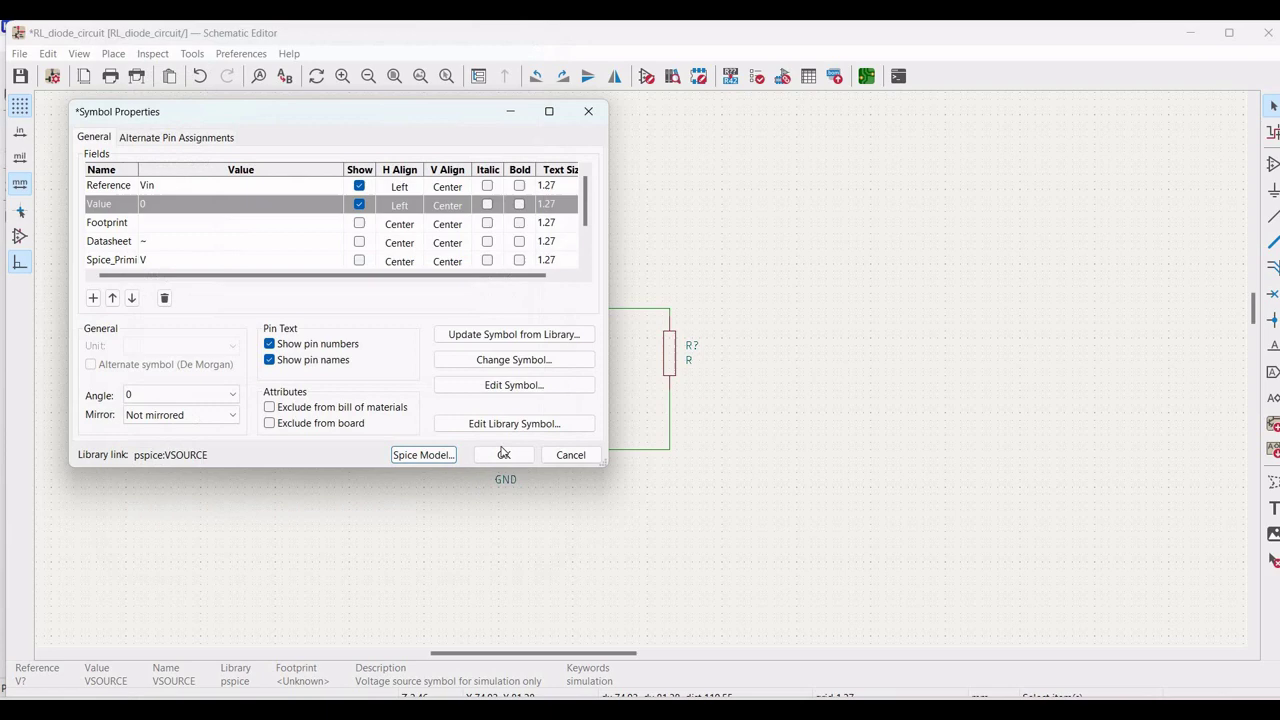
click(504, 455)
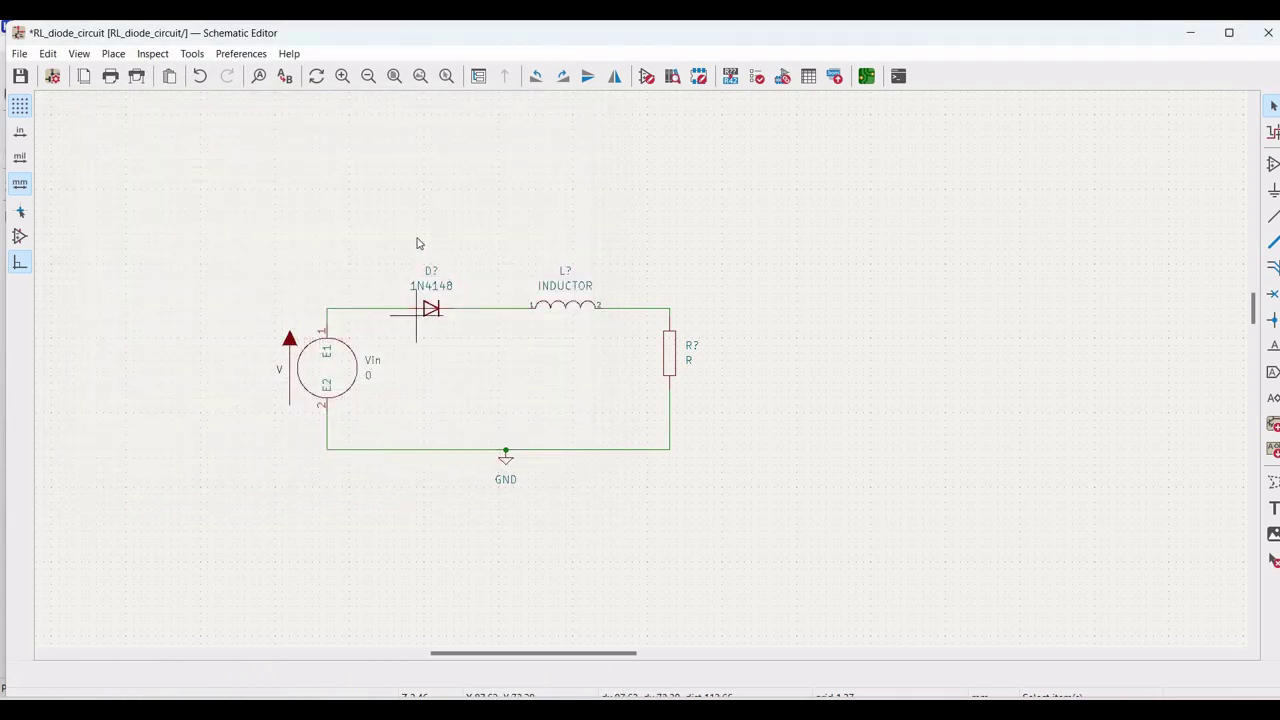
- Open the diode's properties and its Spice Model editor
right_click(431, 310)
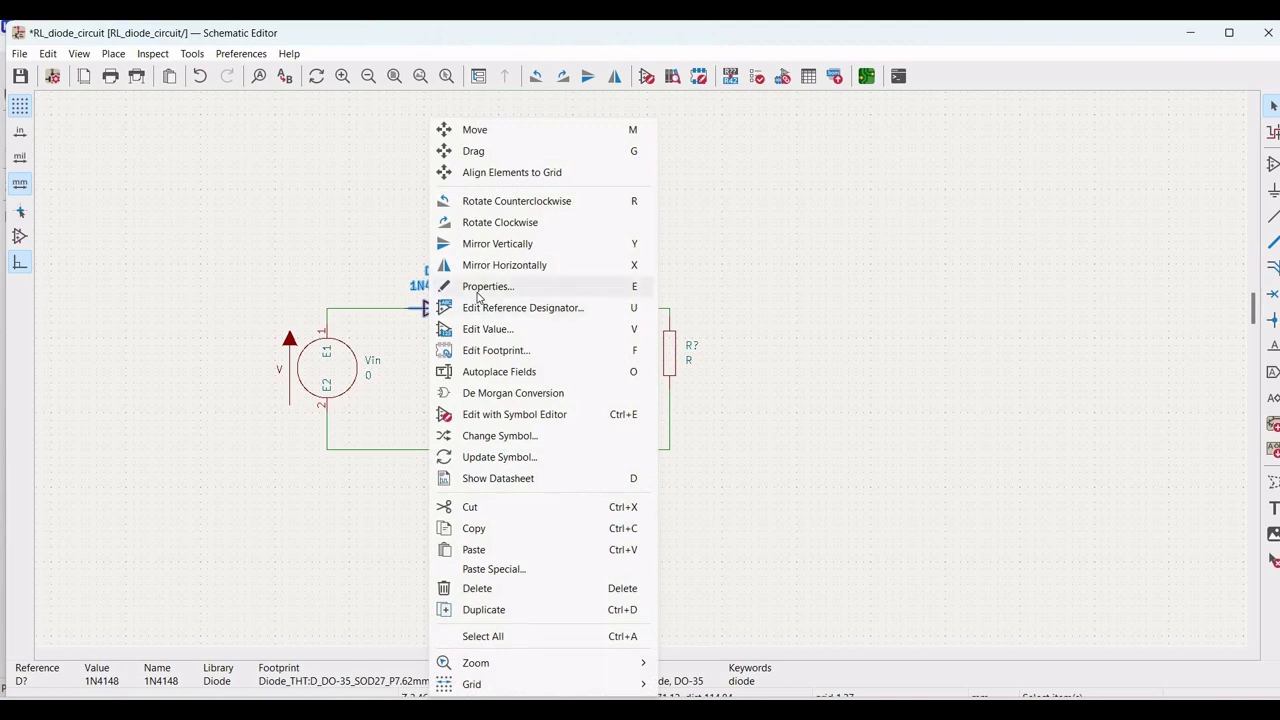
click(450, 286)
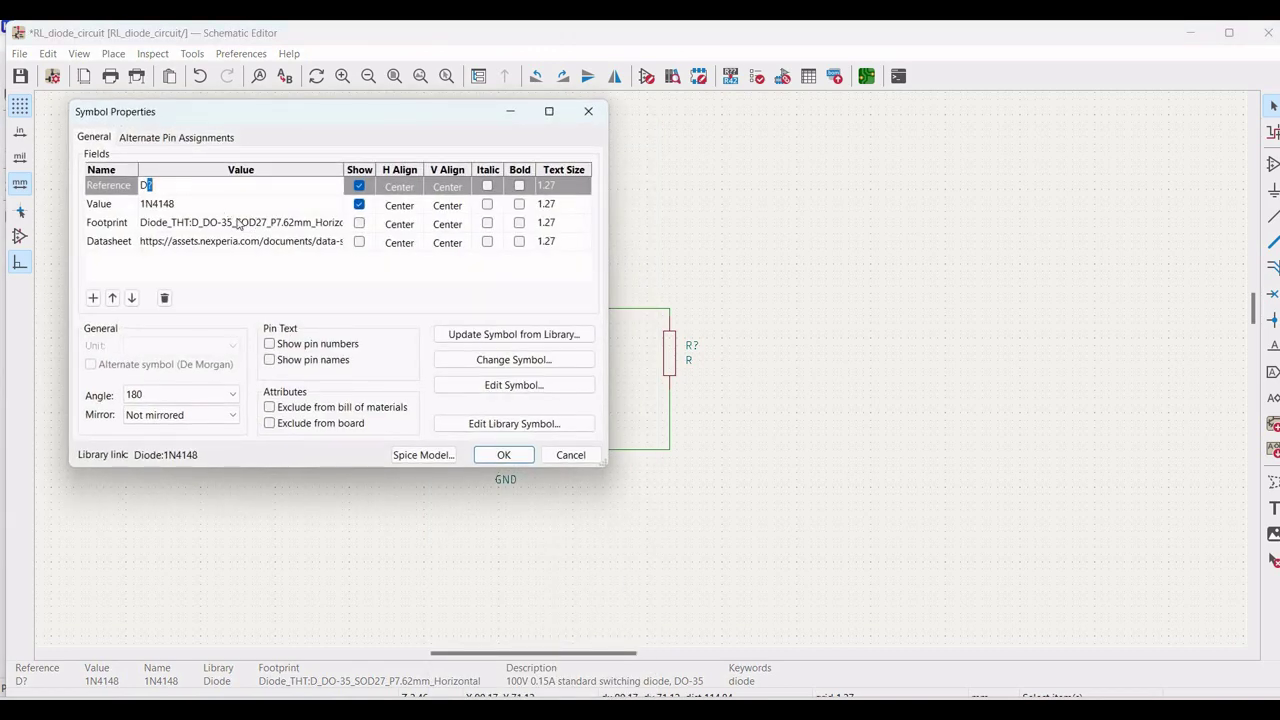
click(423, 455)
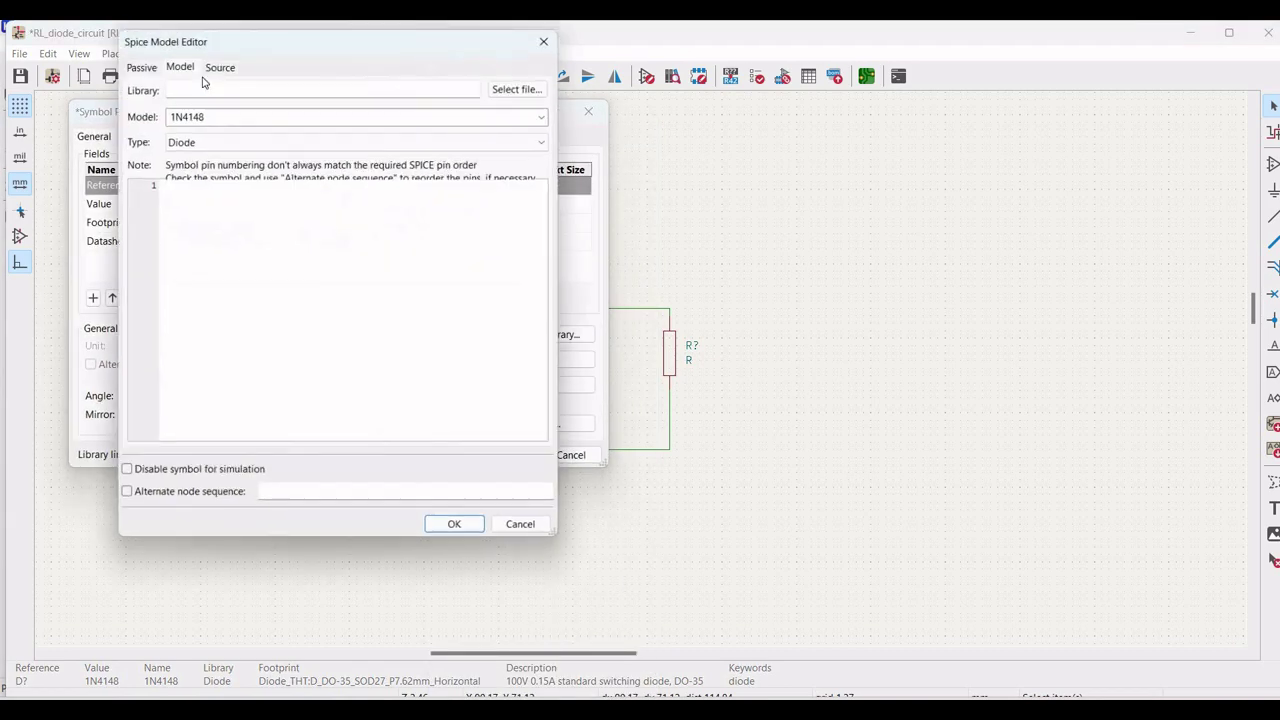
- Load BJT1_model from KICAD_tutorials > Models as the diode's Spice library
click(518, 87)
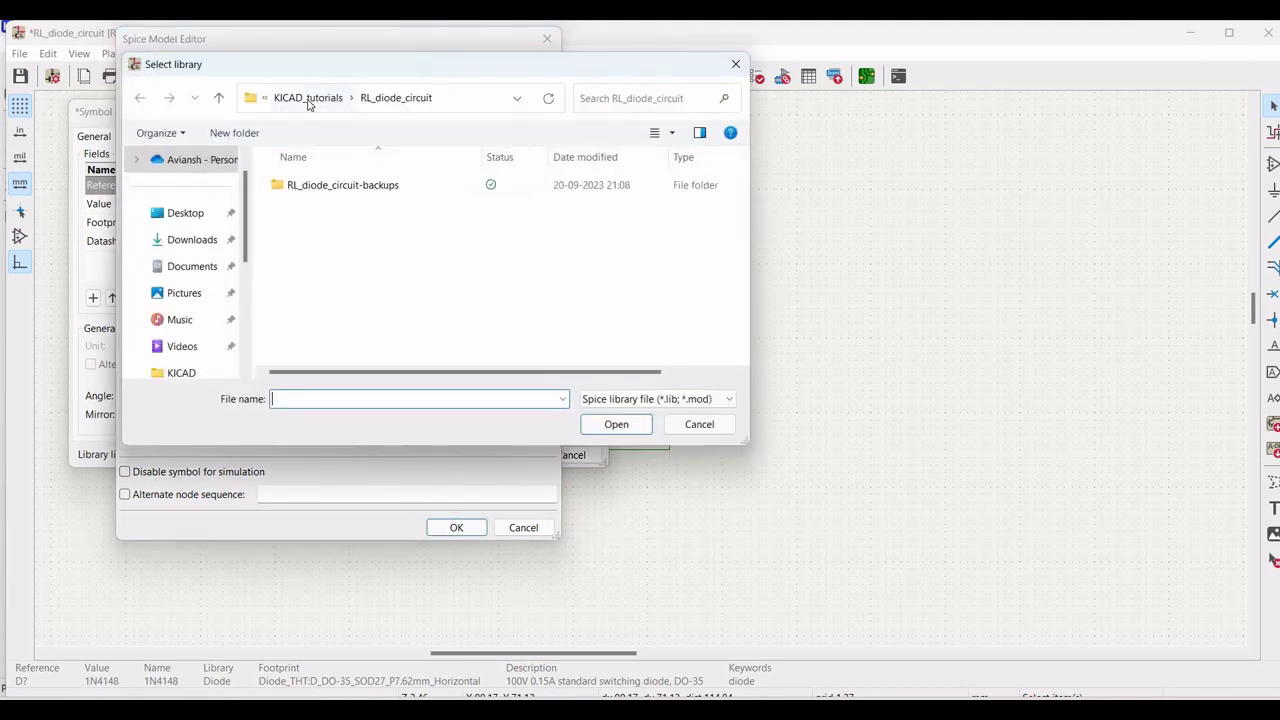
click(309, 103)
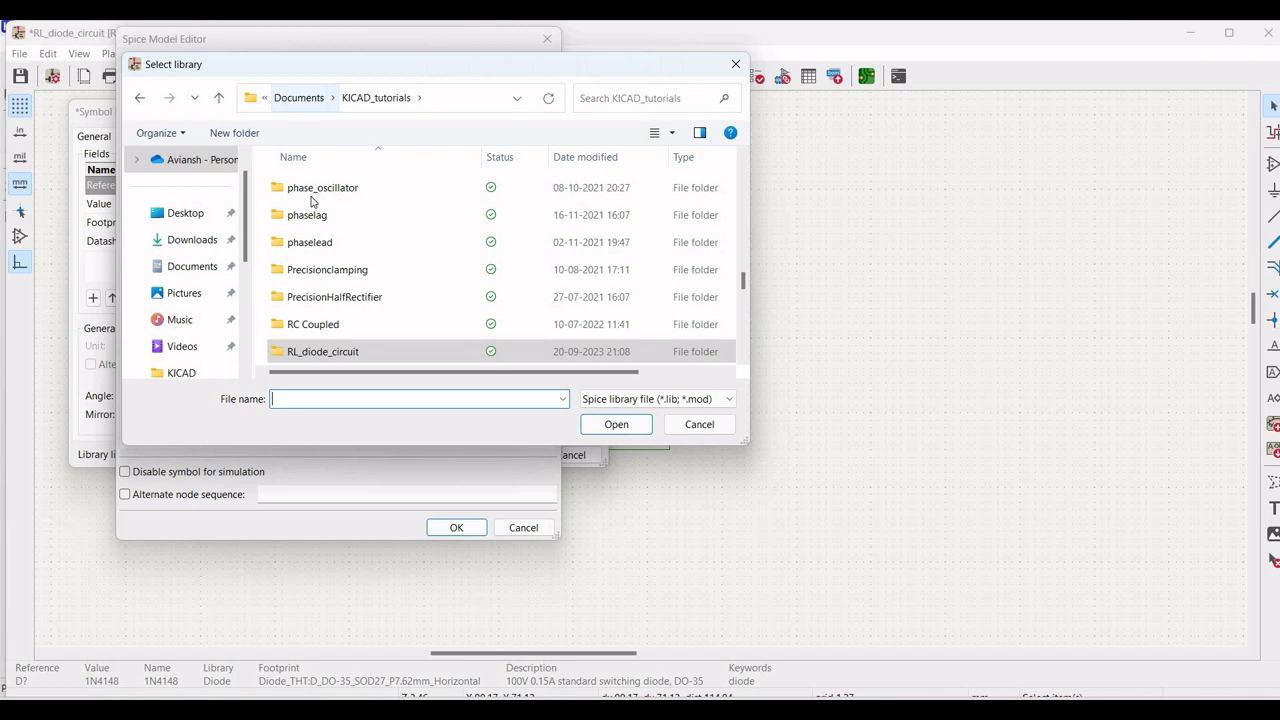
scroll(313, 250, up, 3)
scroll(313, 250, up, 2)
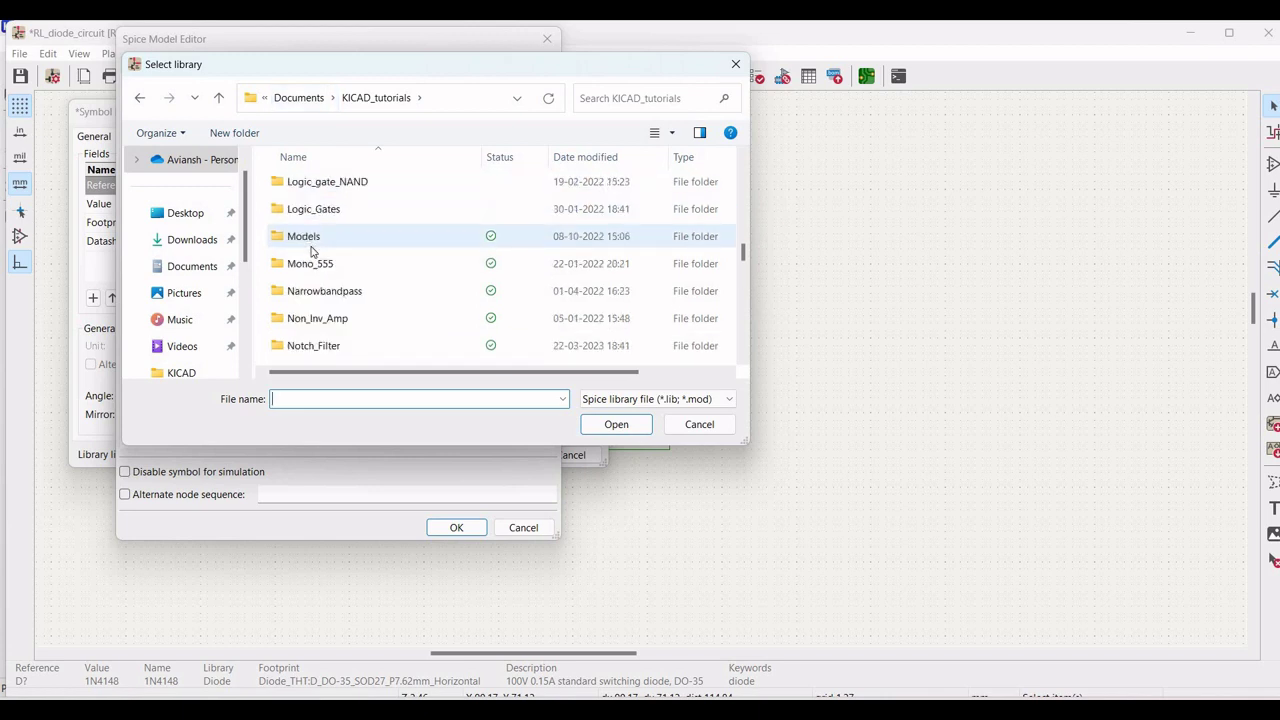
double_click(302, 318)
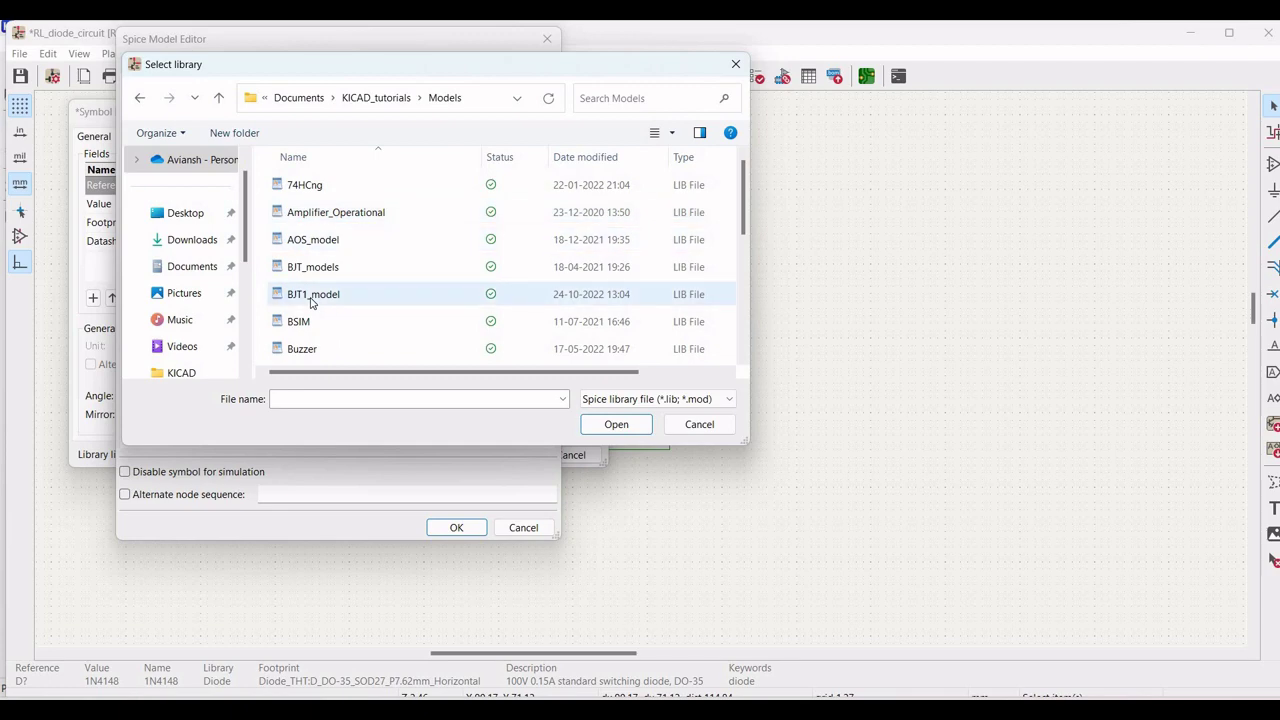
click(311, 296)
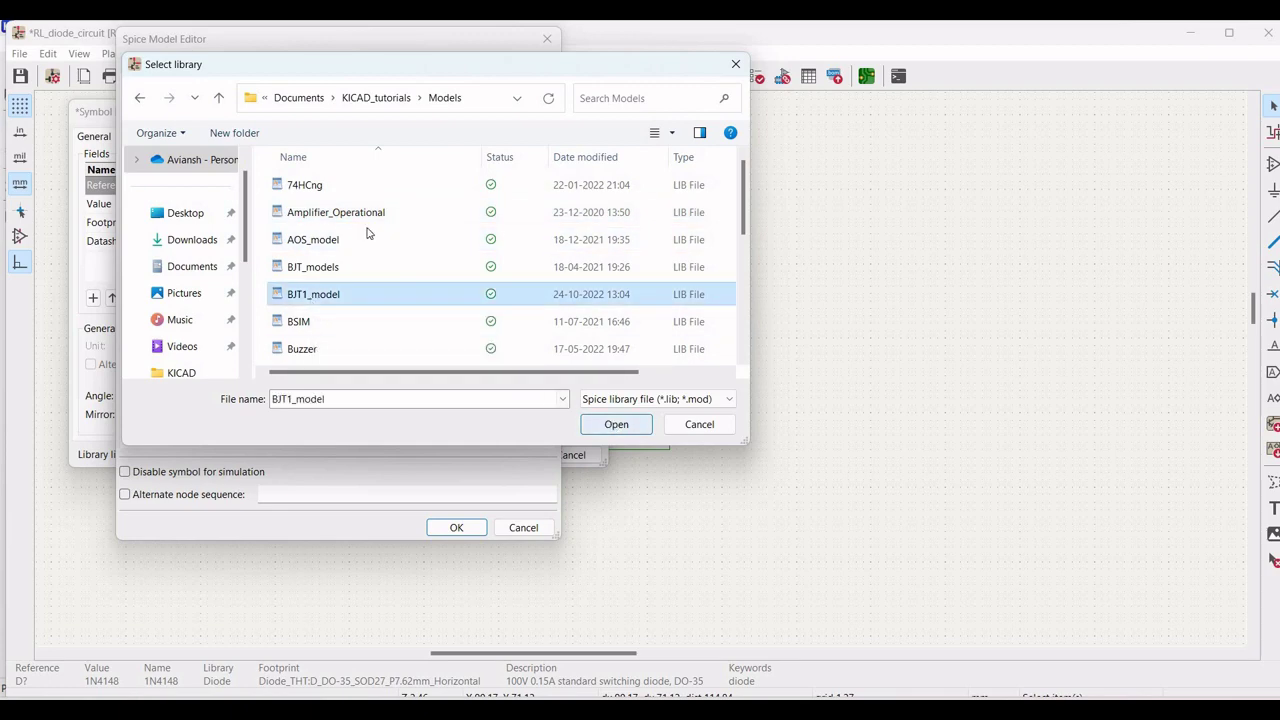
click(616, 424)
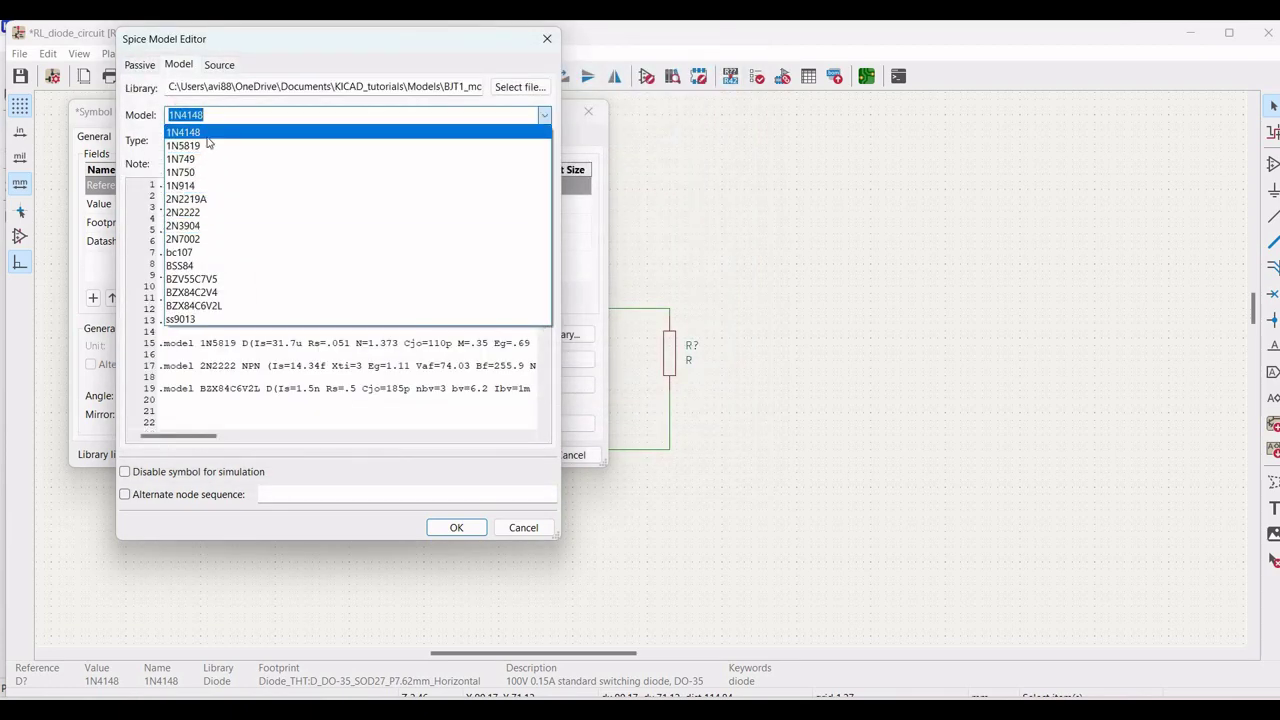
- Assign model 1N4148 with alternate node sequence 1 2 and confirm both dialogs
click(205, 133)
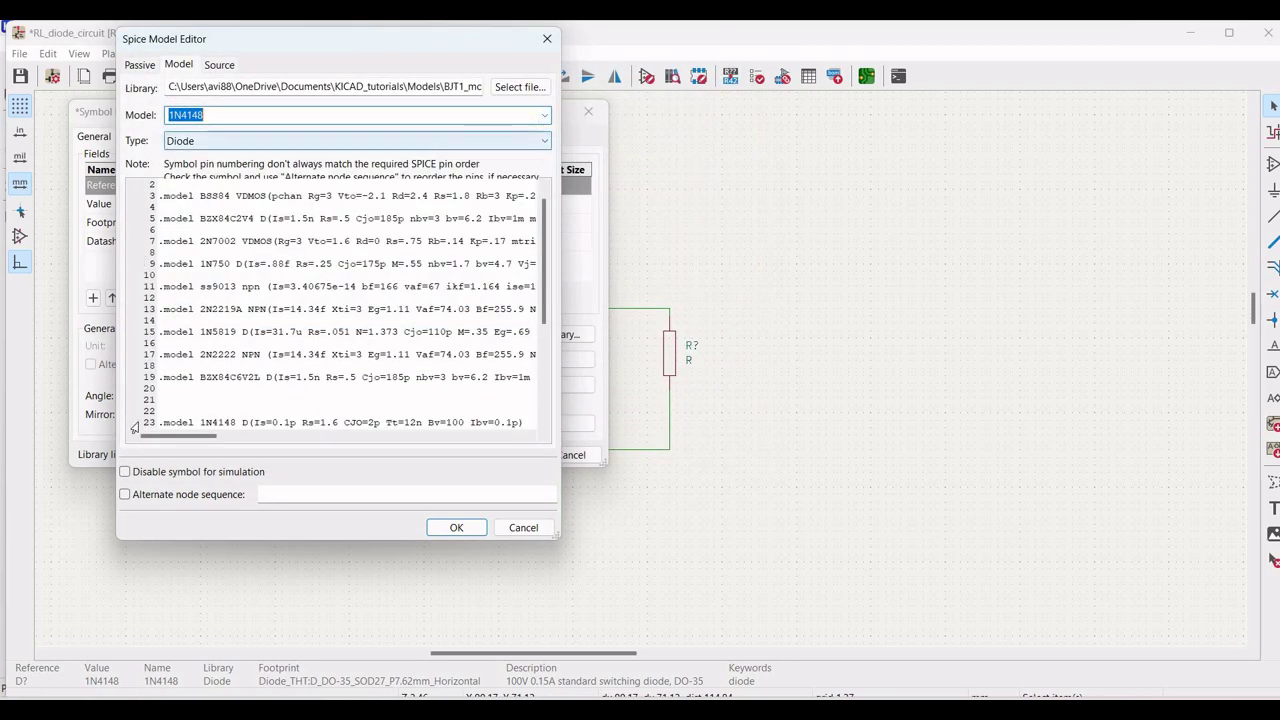
click(272, 494)
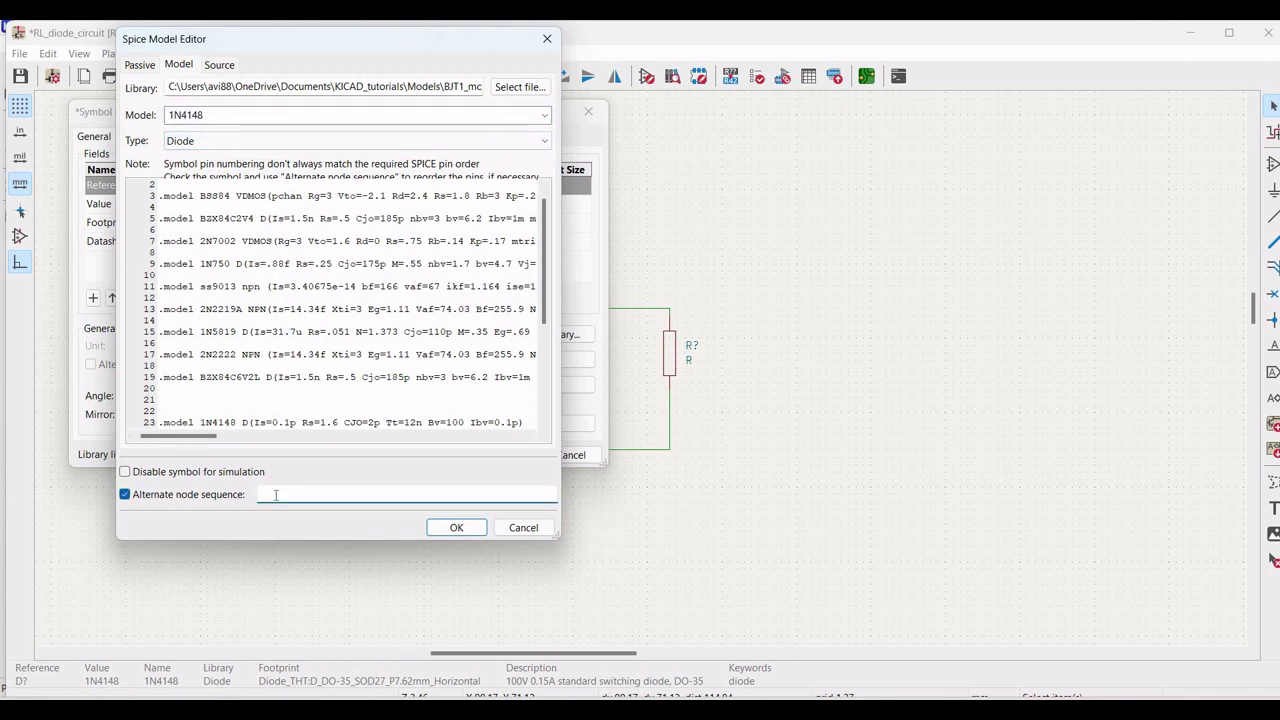
text(1 2)
click(456, 527)
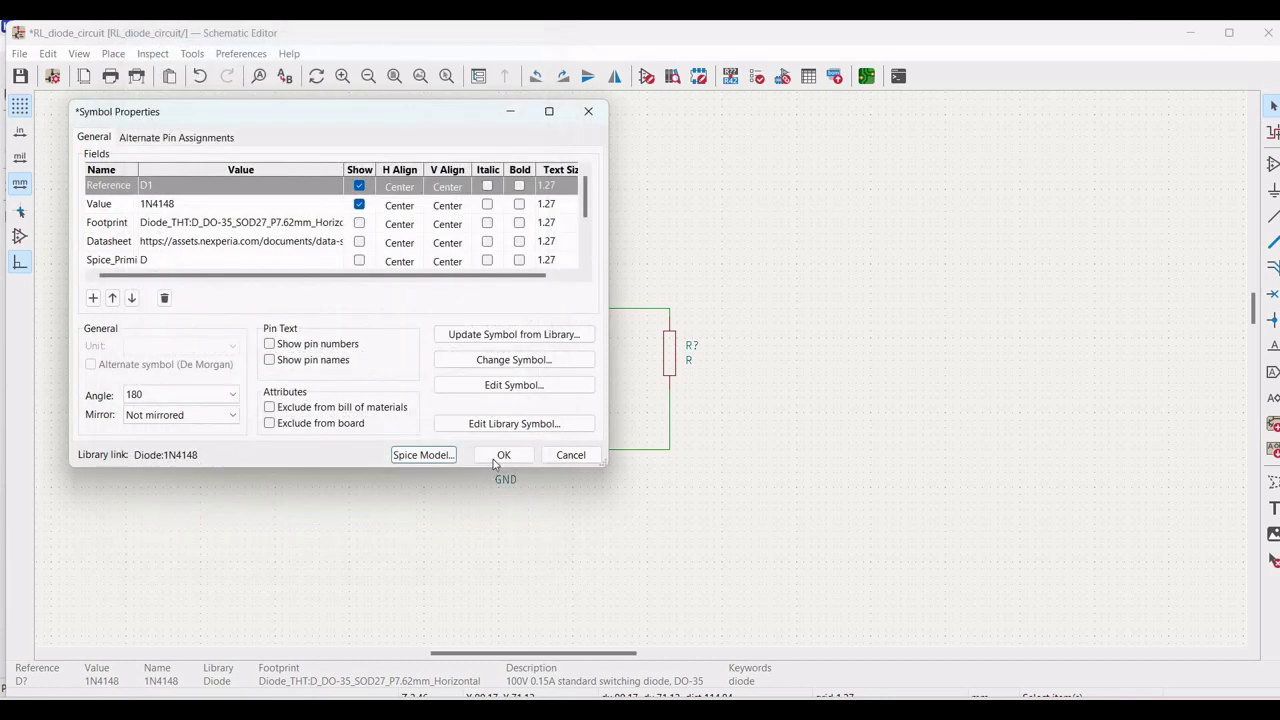
click(502, 458)
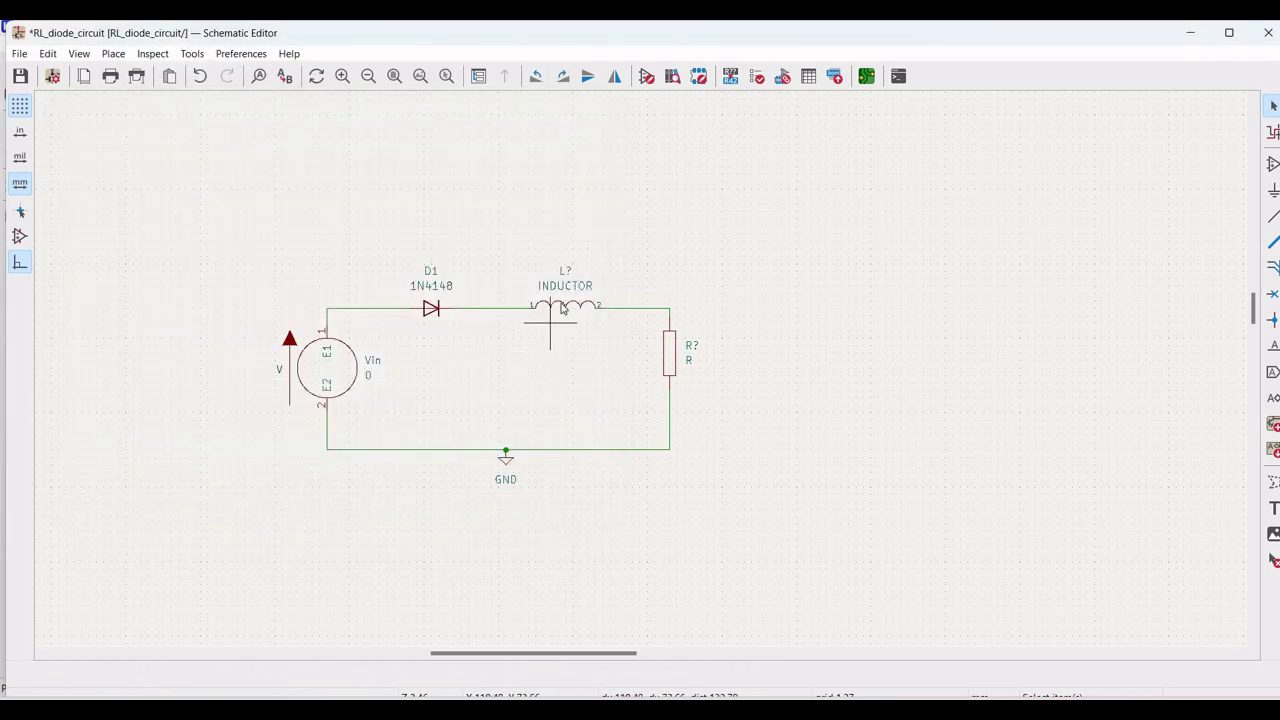
- Name the inductor L1 and set its Spice model value to 10m
right_click(562, 309)
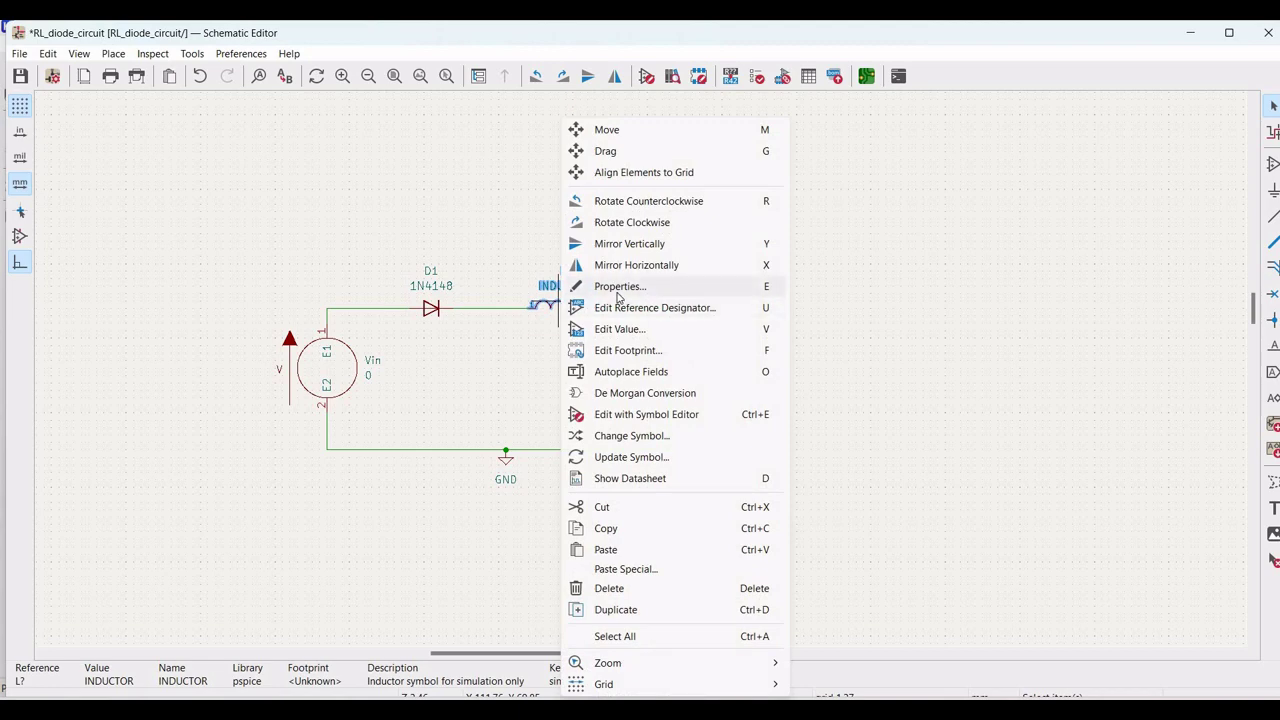
click(615, 288)
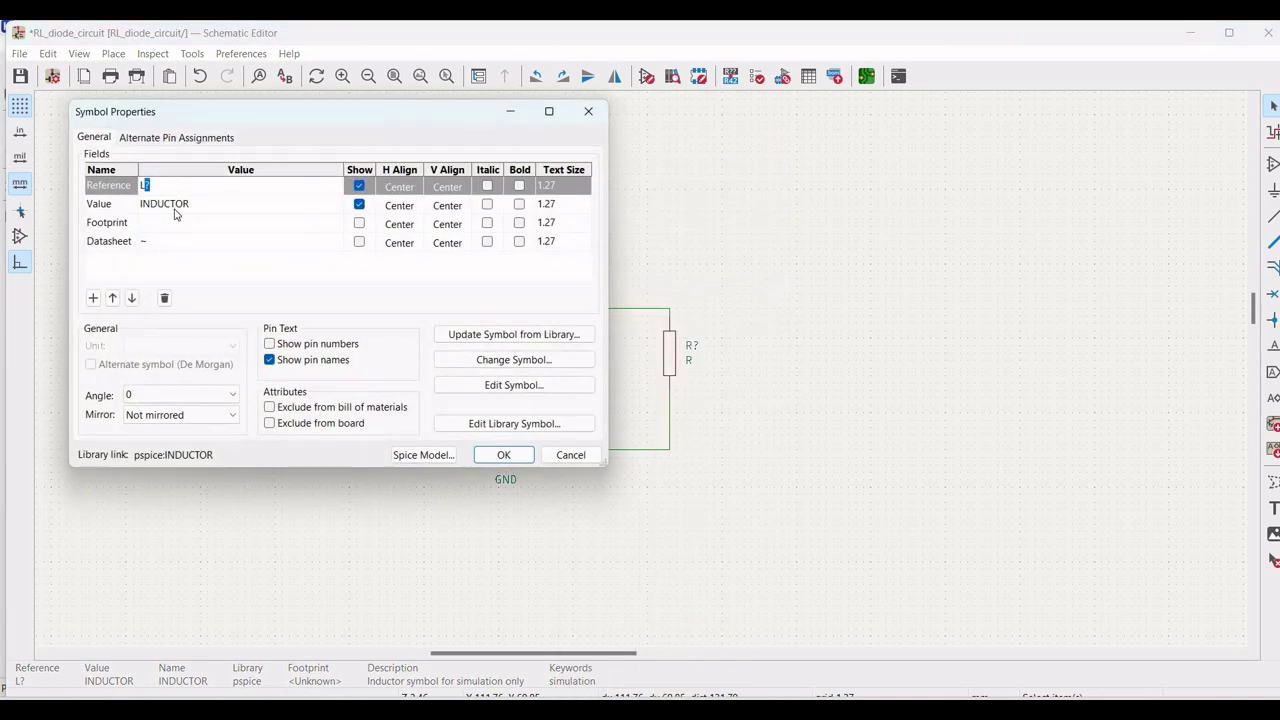
click(181, 207)
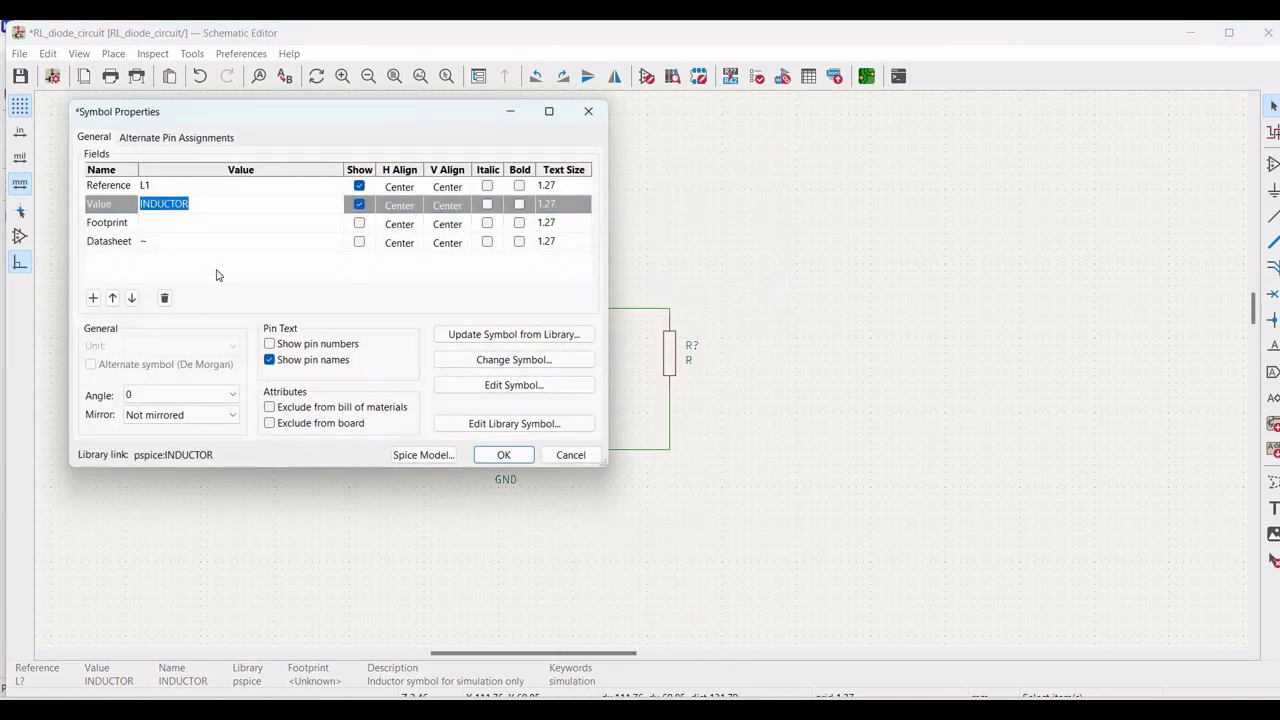
click(442, 457)
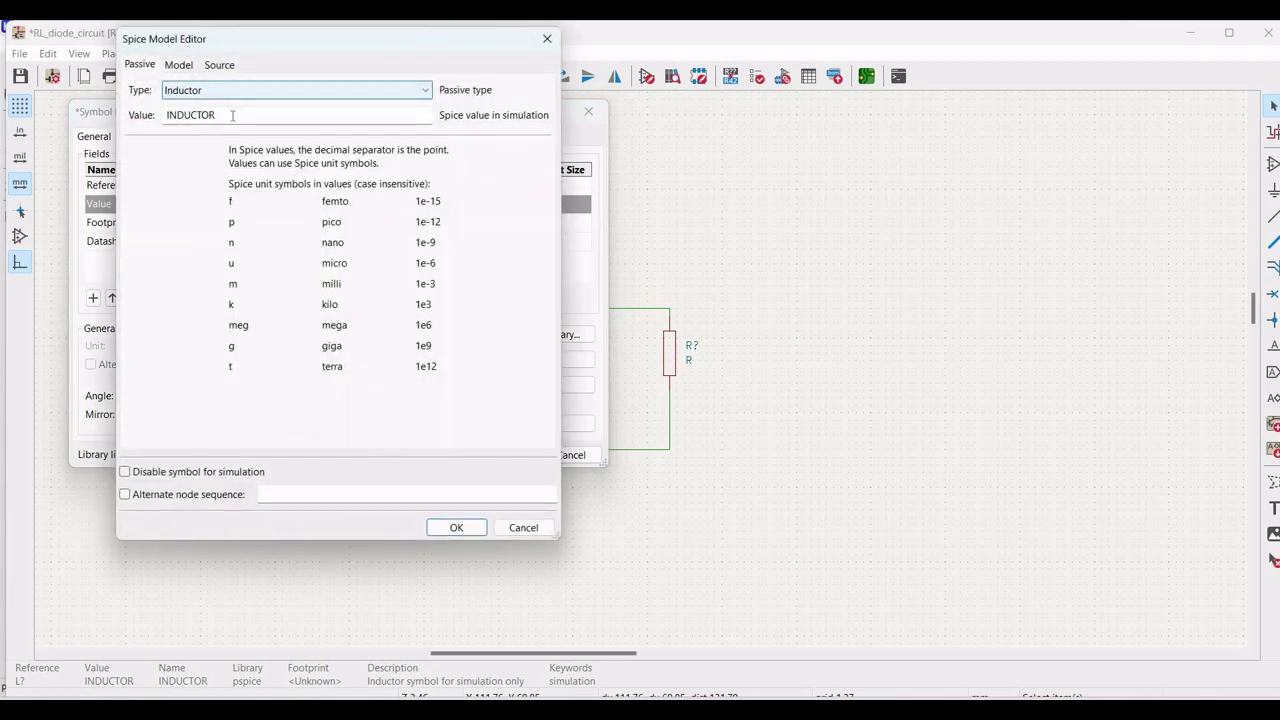
double_click(161, 118)
text(1)
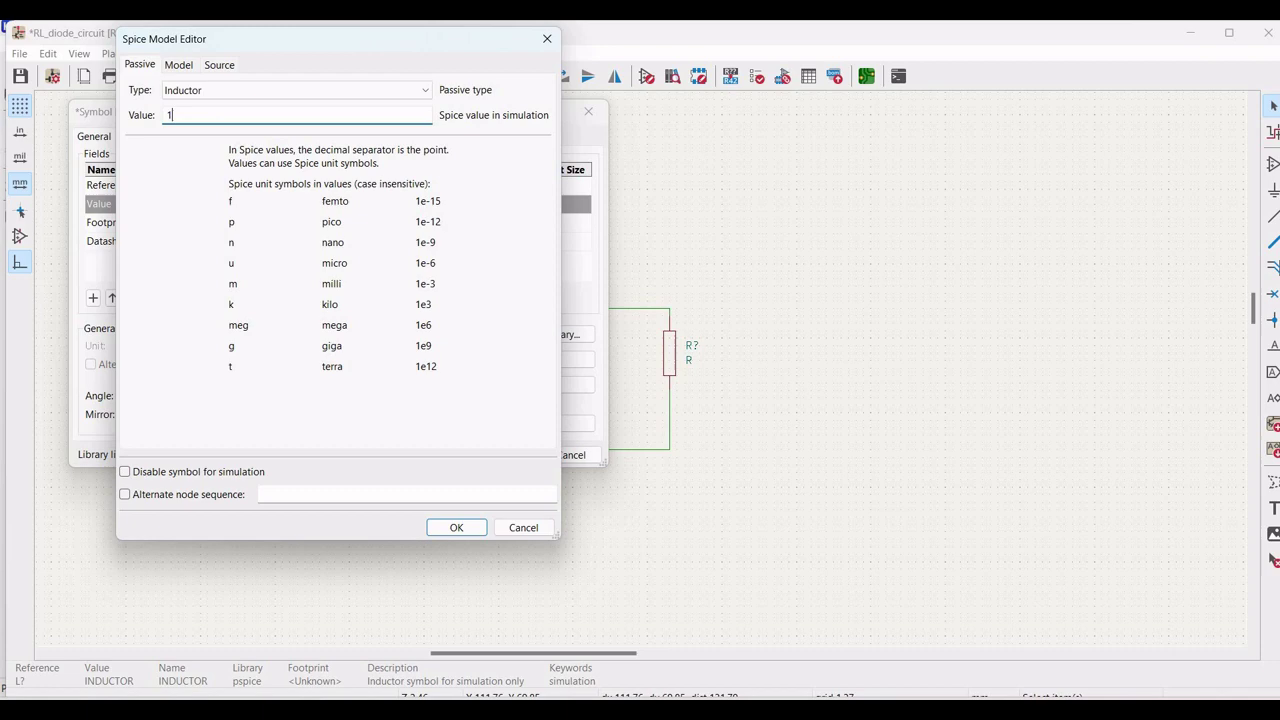
text(0m)
click(453, 529)
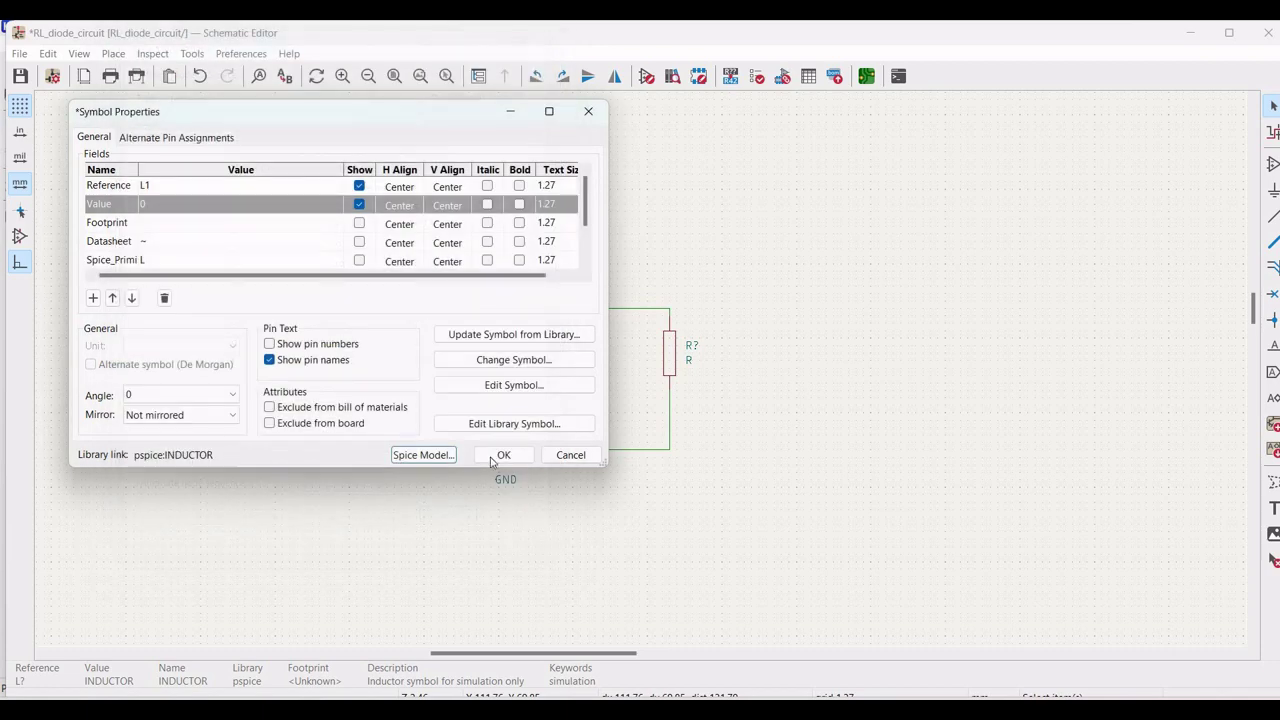
click(502, 456)
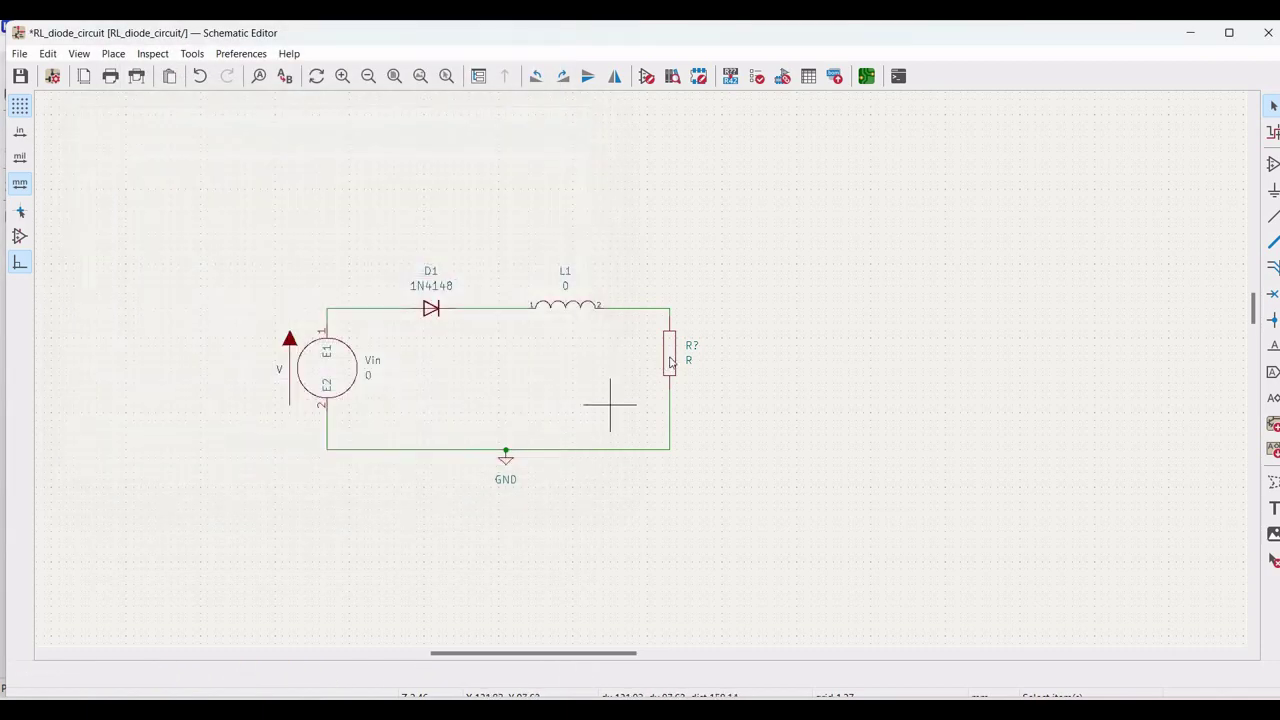
- Reopen L1's properties to edit its displayed Value field
right_click(576, 304)
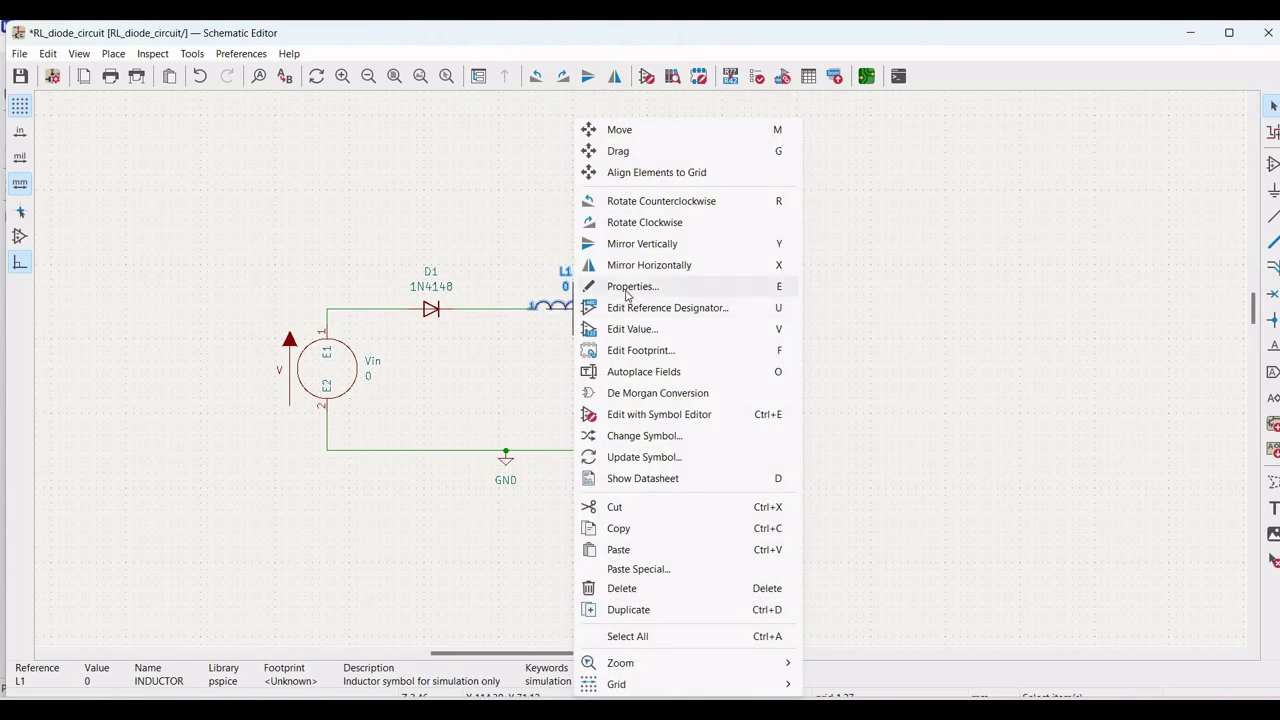
click(627, 288)
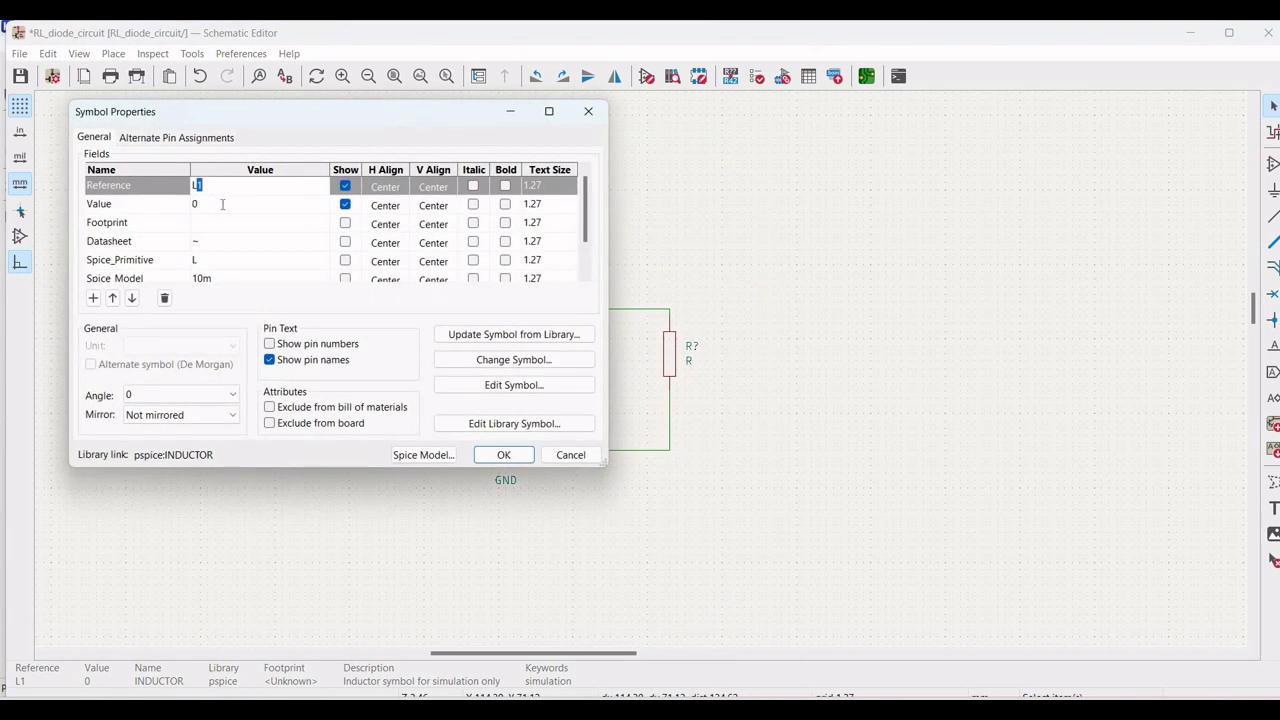
click(222, 204)
- Apply 10m as L1's value, then label the resistor R1 with value 5
text(10)
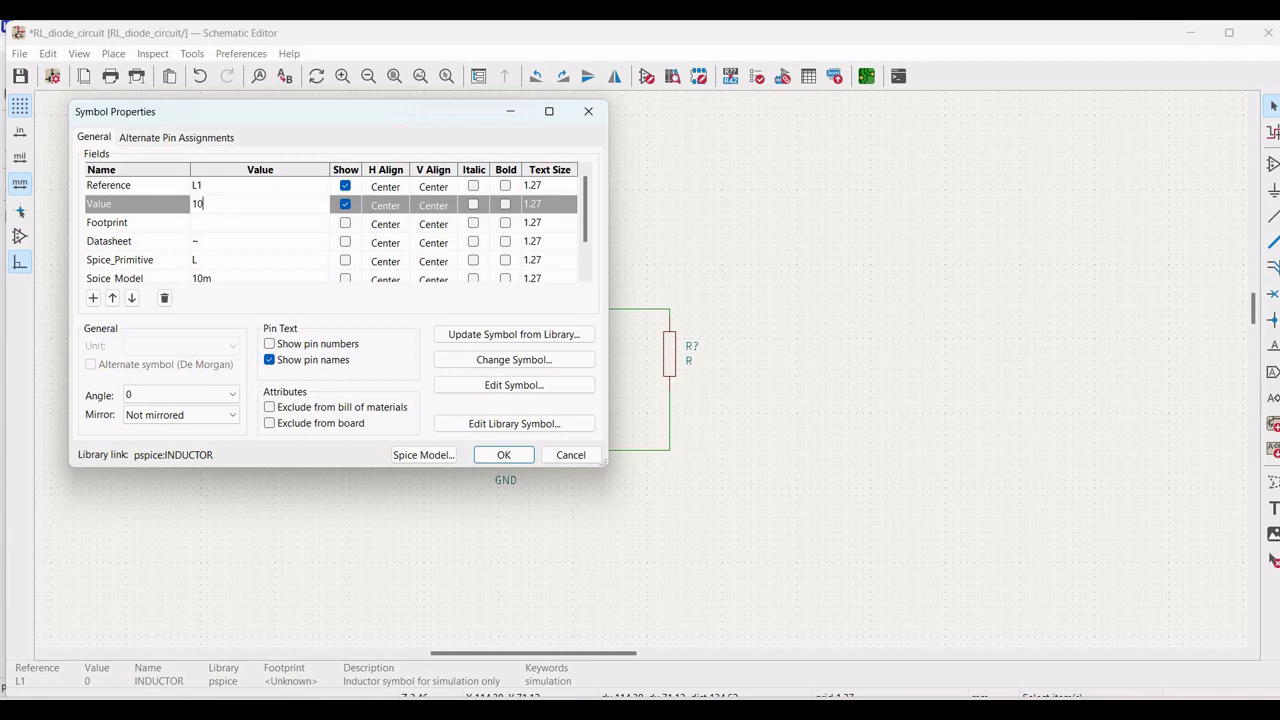
text(m)
click(504, 455)
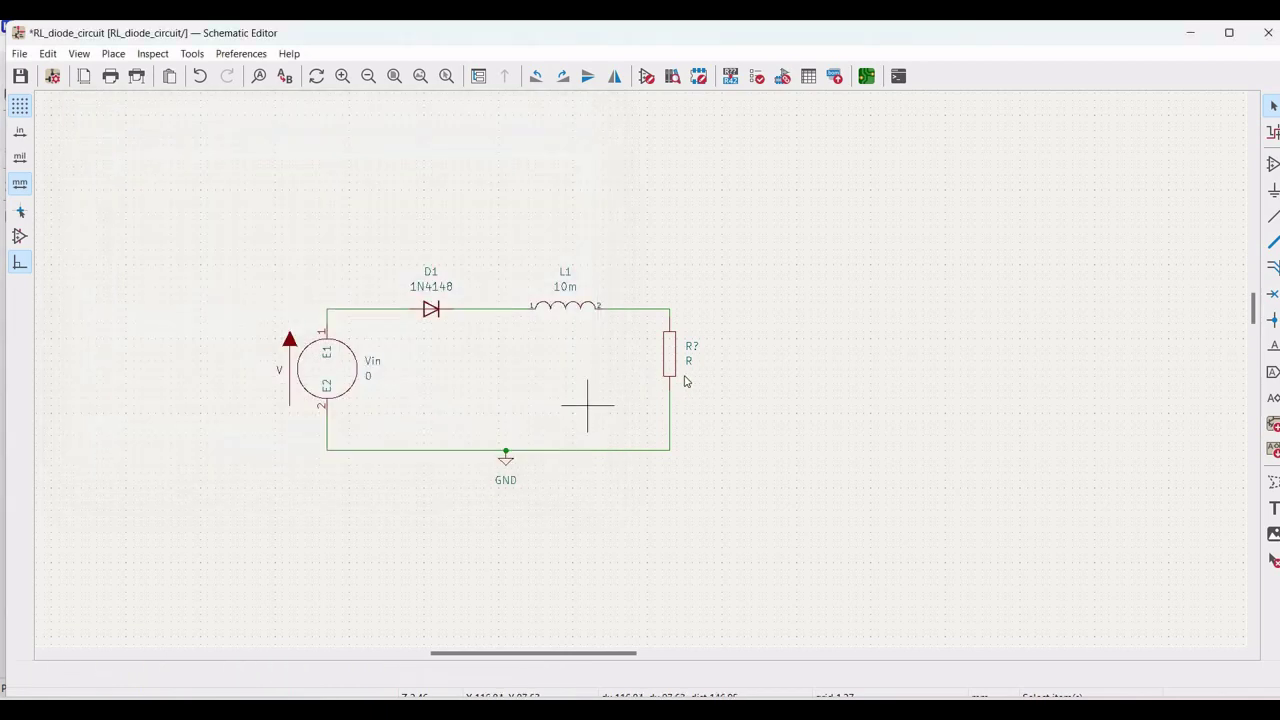
right_click(673, 362)
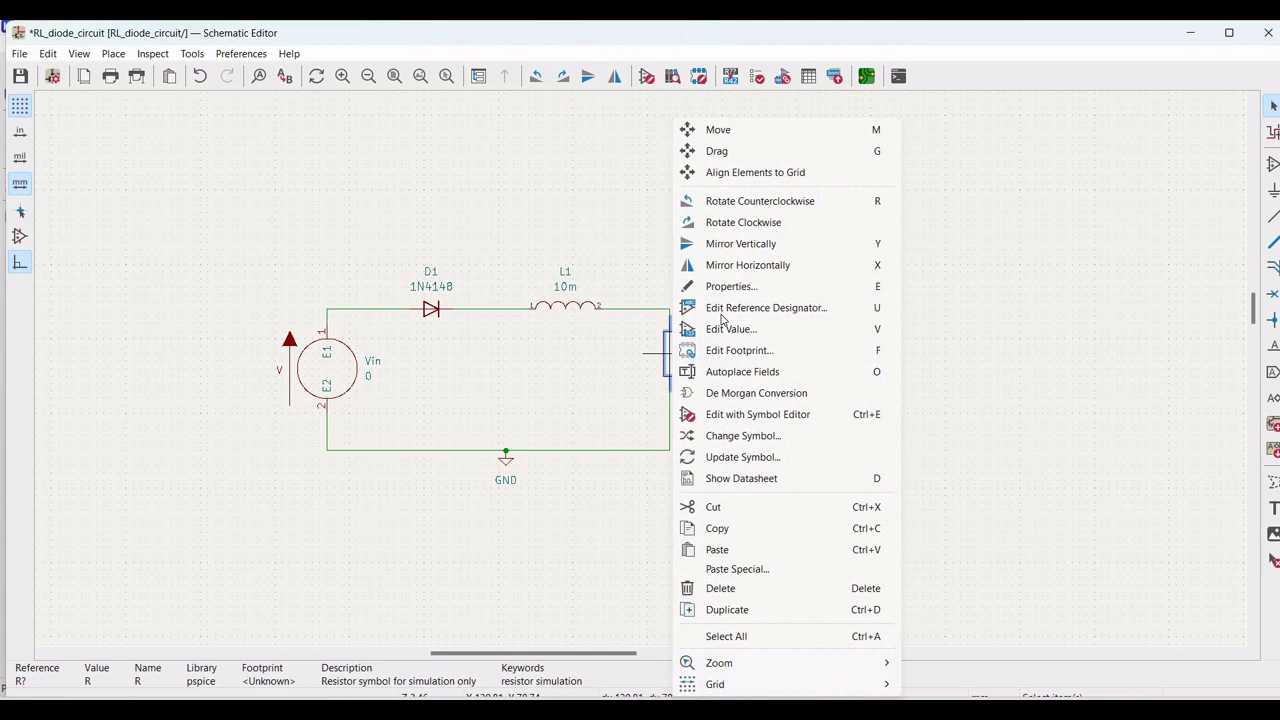
key(Return)
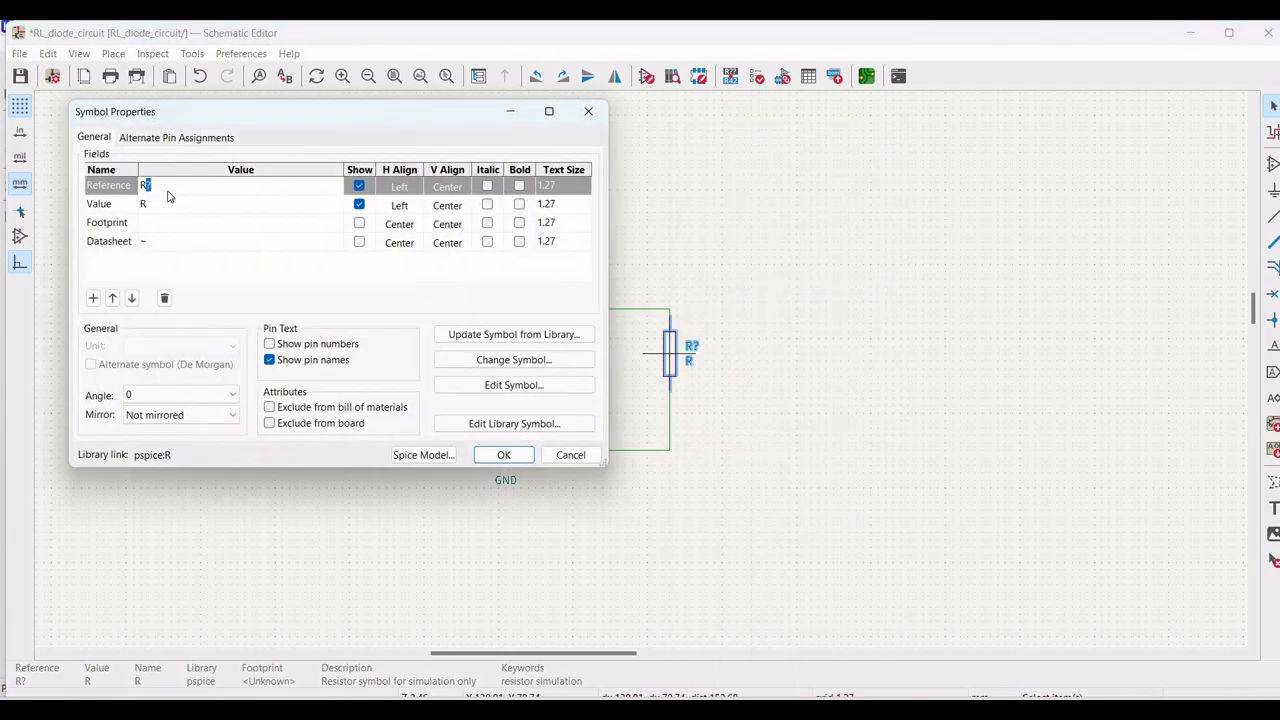
text(1)
click(166, 207)
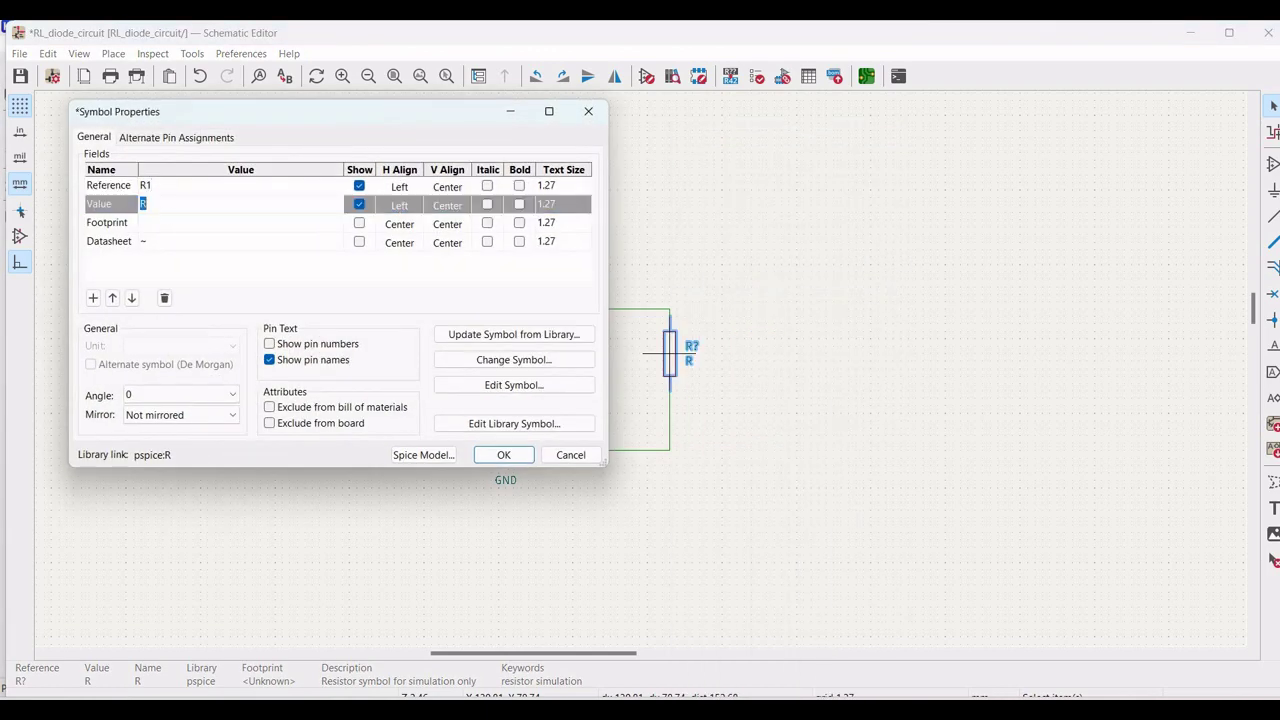
text(5)
- Set the resistor's Spice model value to 5 and apply the properties
click(422, 455)
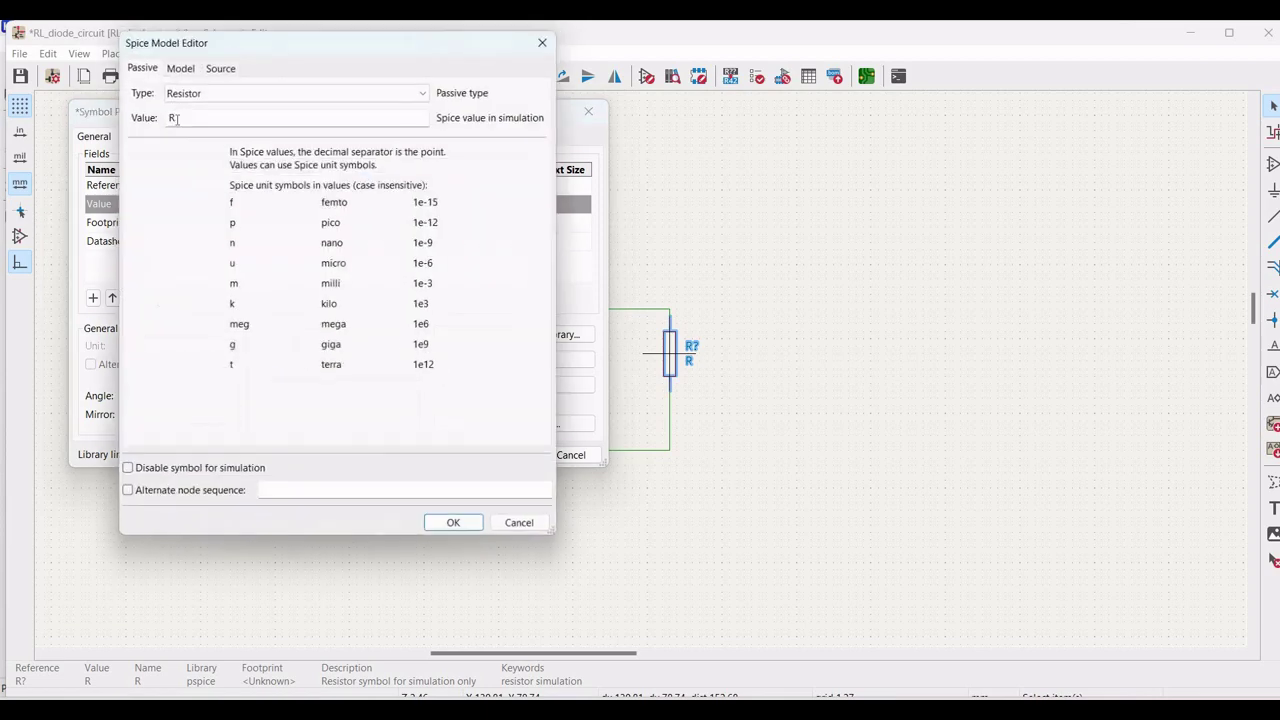
double_click(183, 117)
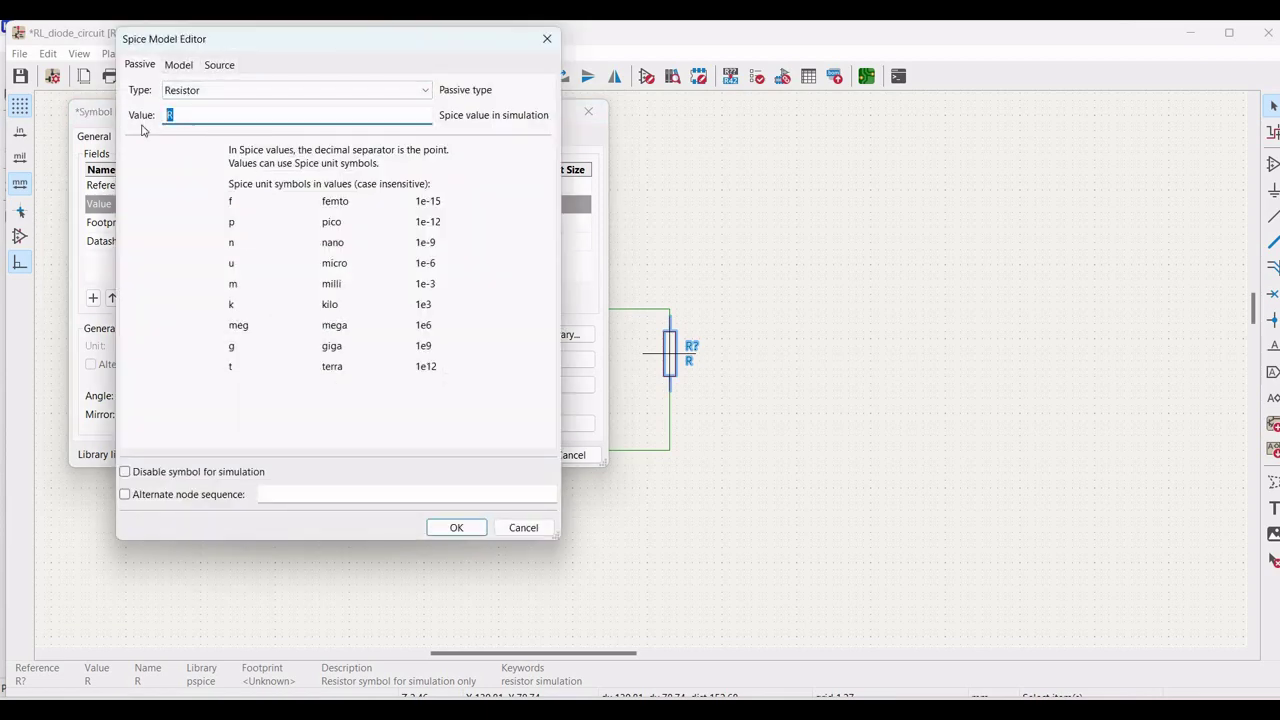
text(5)
click(478, 527)
click(504, 455)
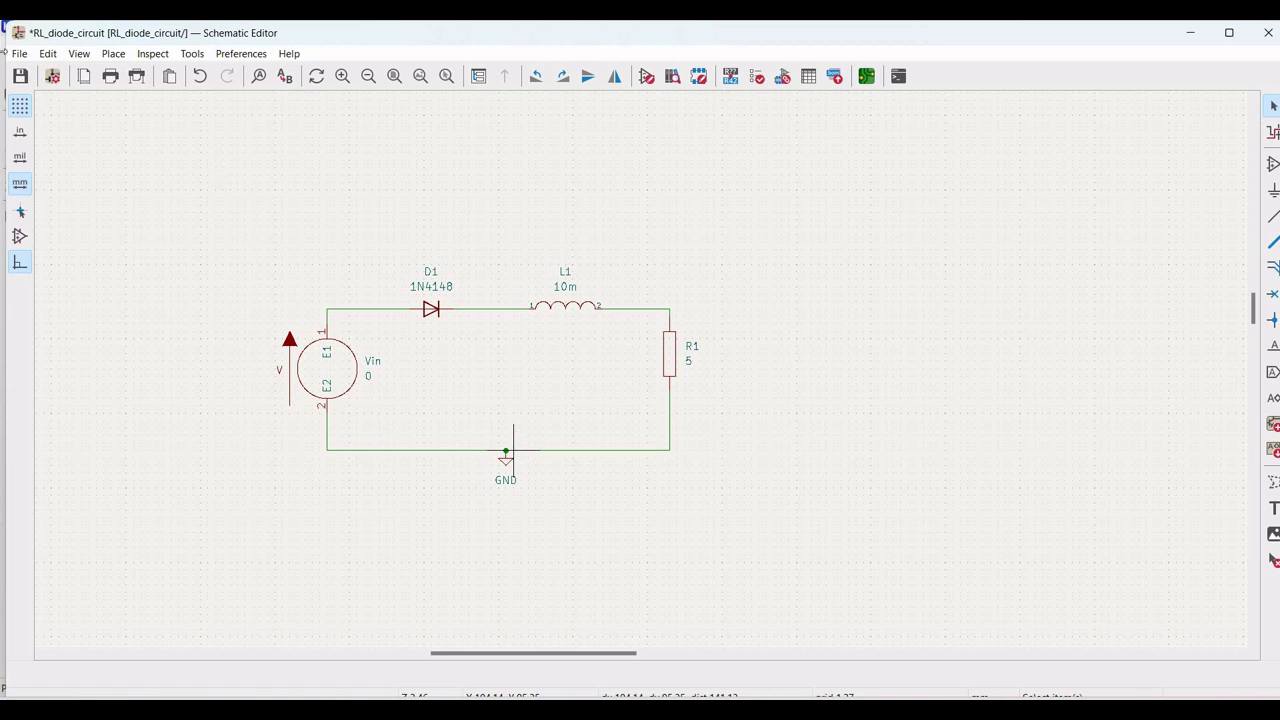
- Place the text directive '.tran 4m 20m' above the circuit
click(50, 58)
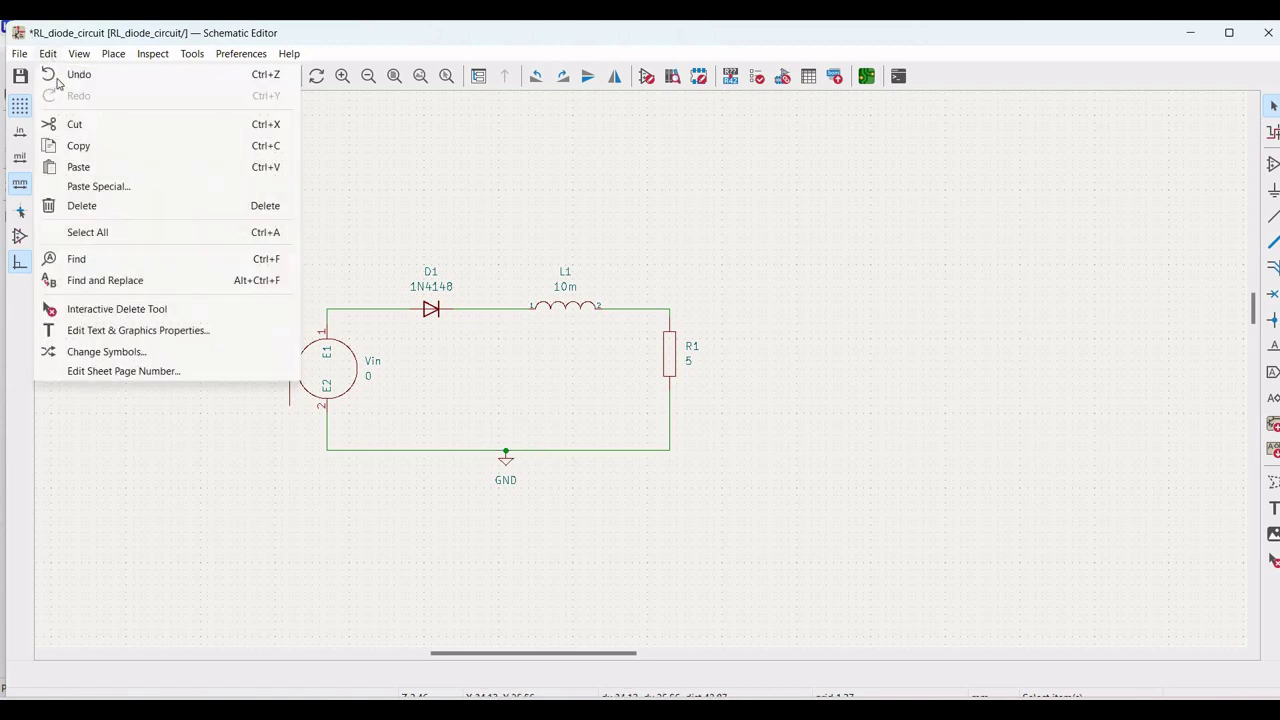
click(70, 60)
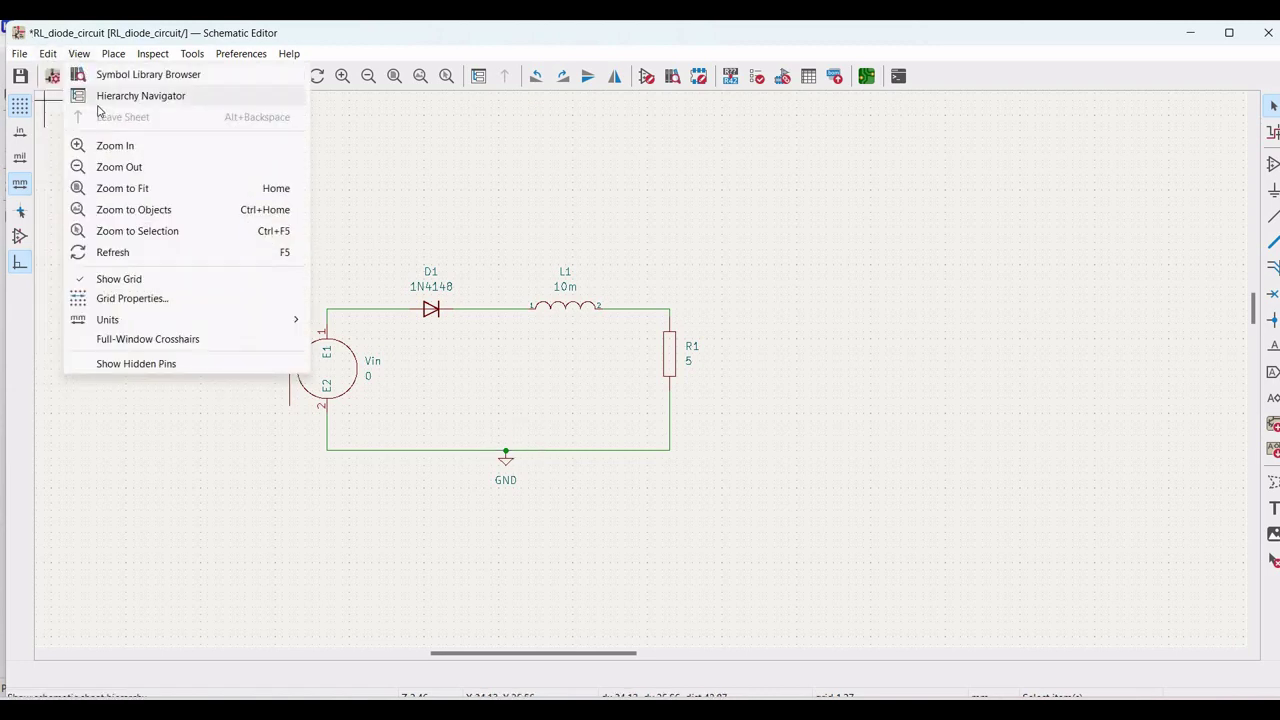
mouse_move(113, 53)
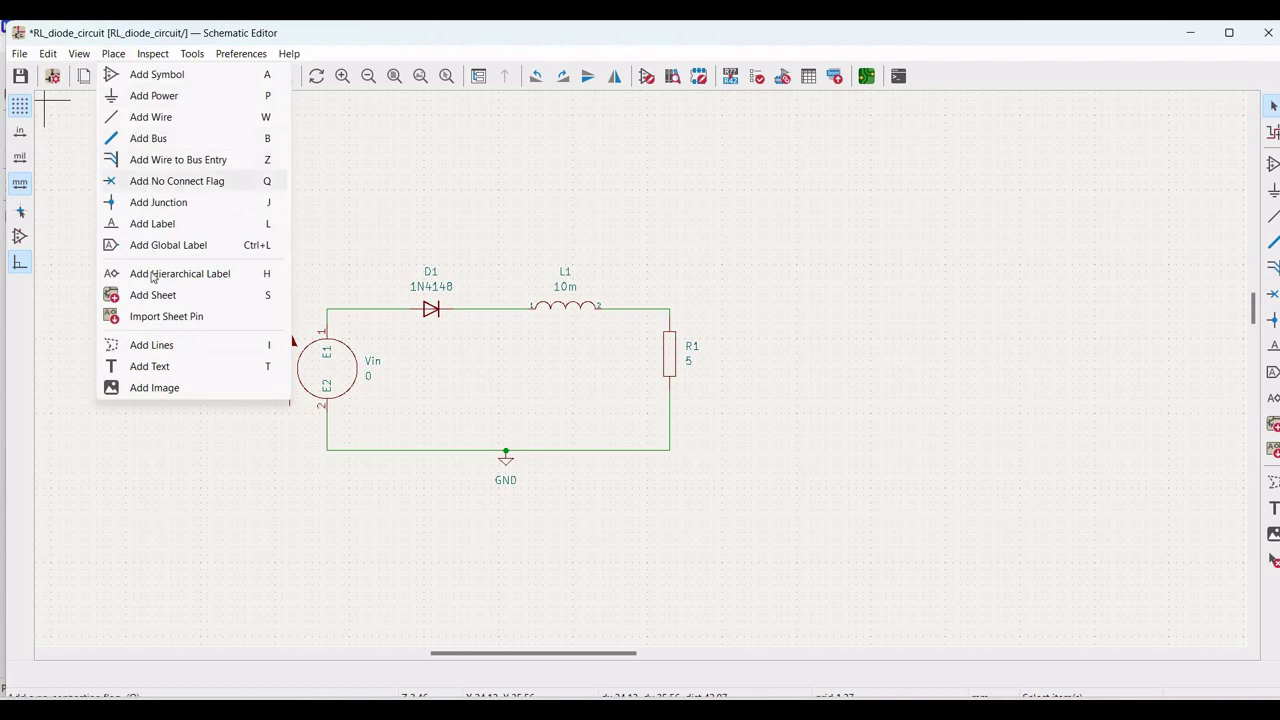
click(155, 366)
click(266, 247)
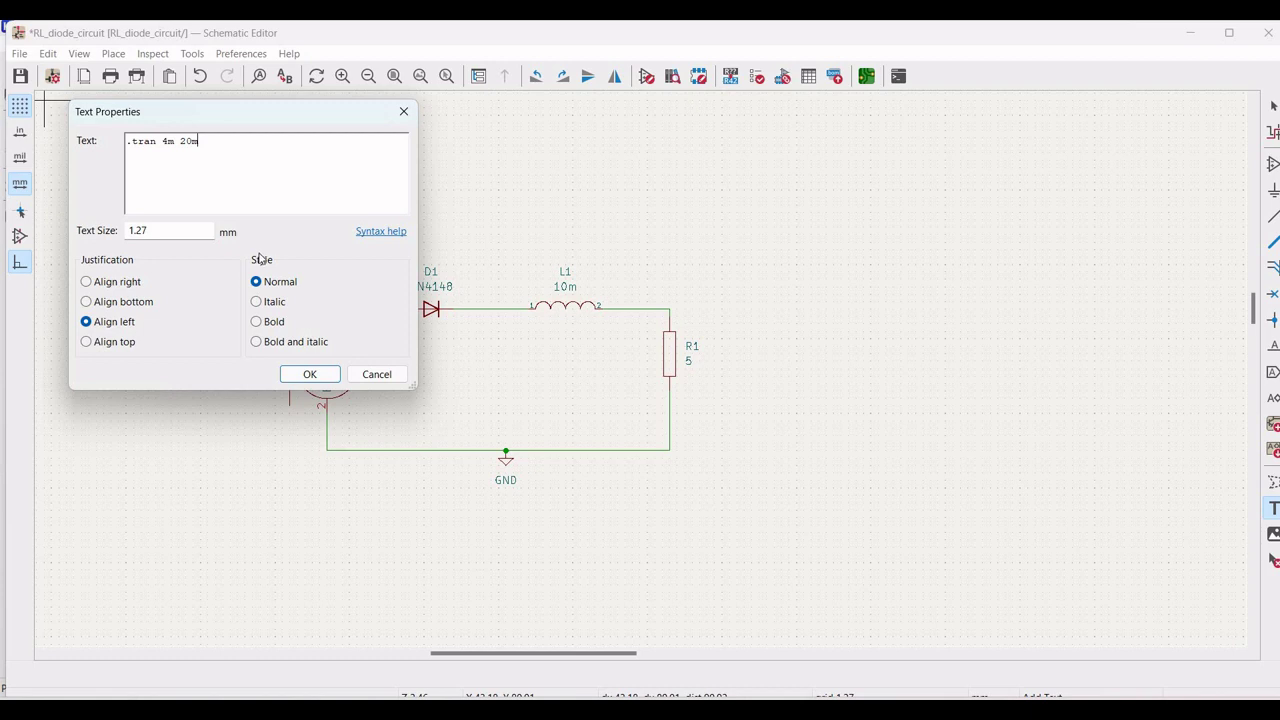
click(309, 373)
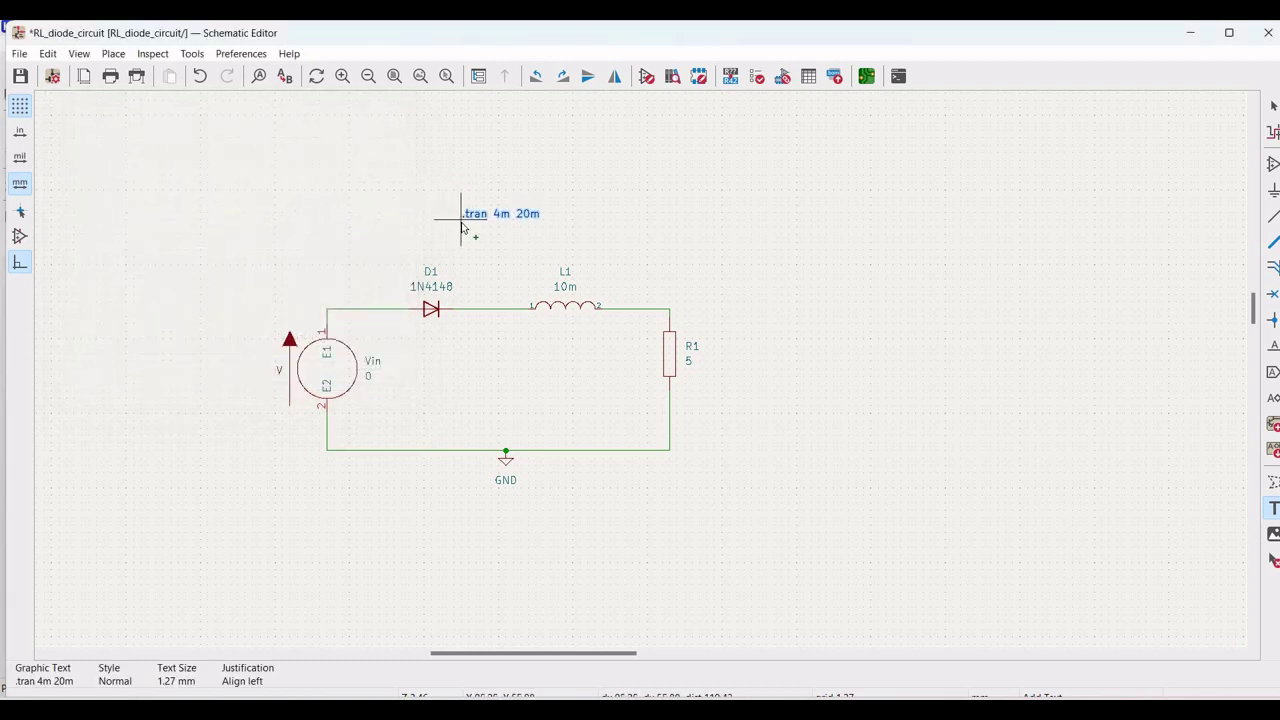
click(461, 226)
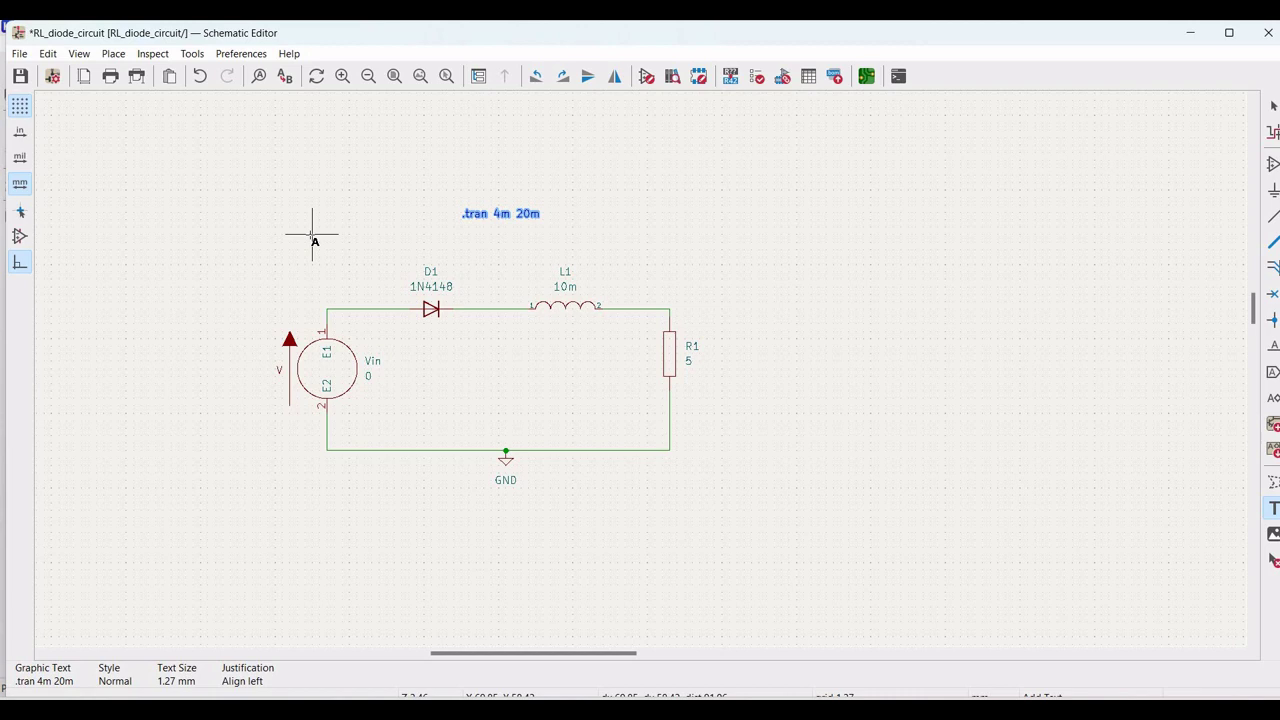
key(Escape)
- Enable diode D1's alternate node sequence with pin order 2 1
right_click(431, 310)
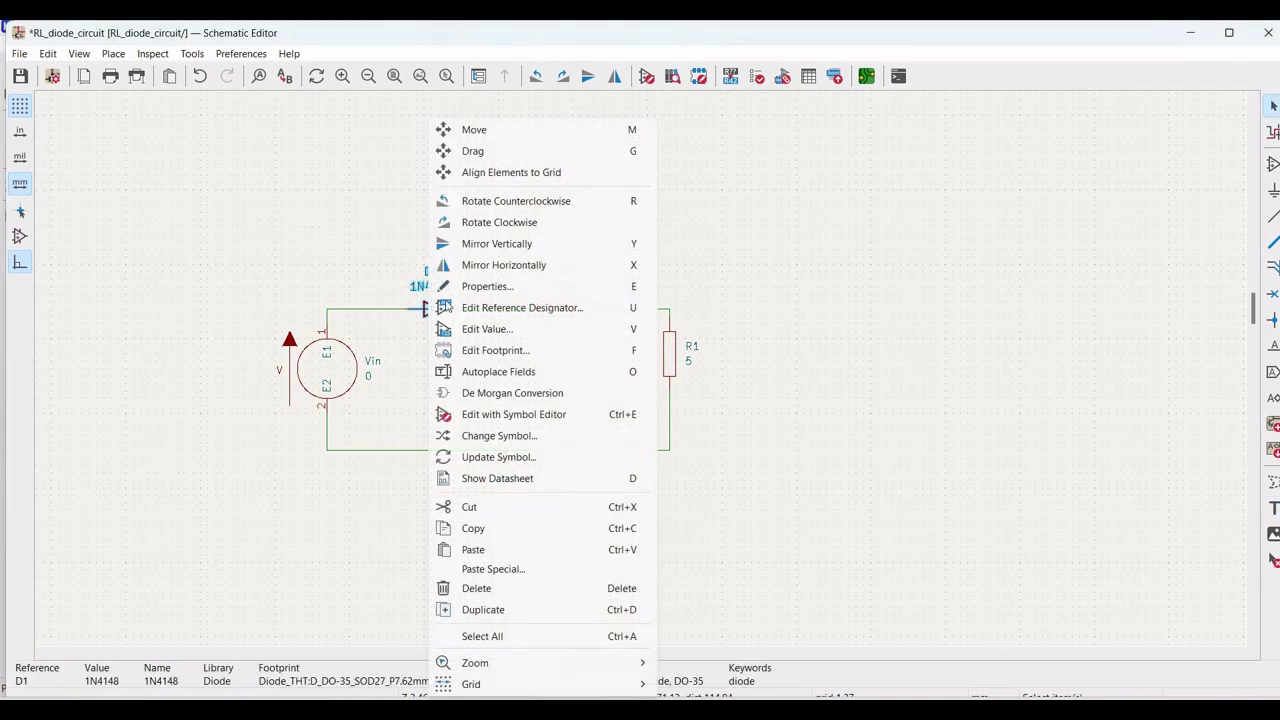
click(494, 286)
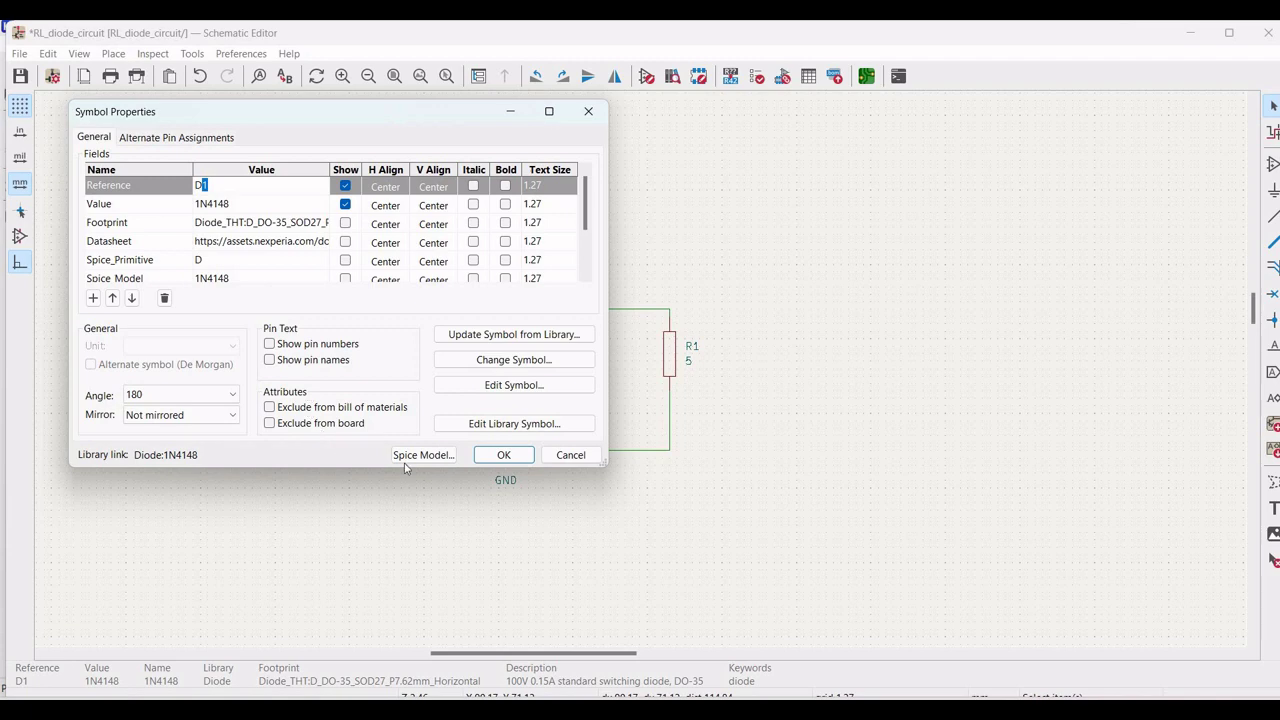
click(423, 455)
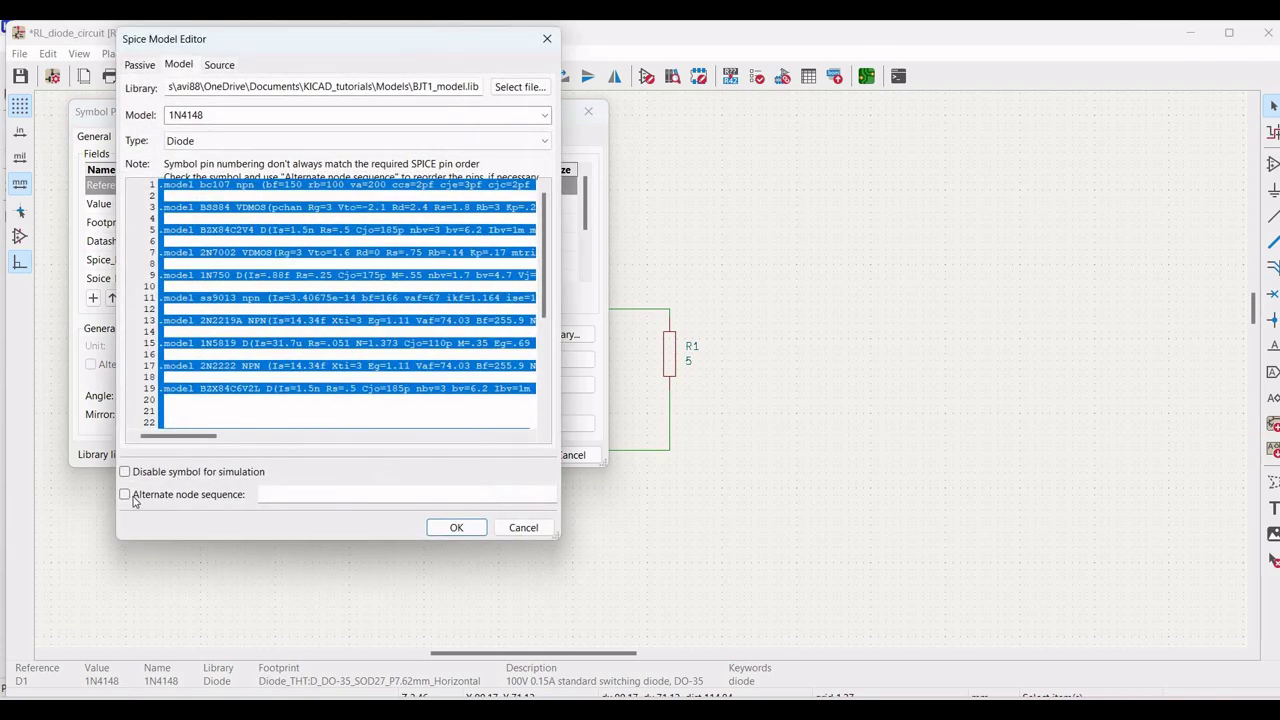
click(229, 494)
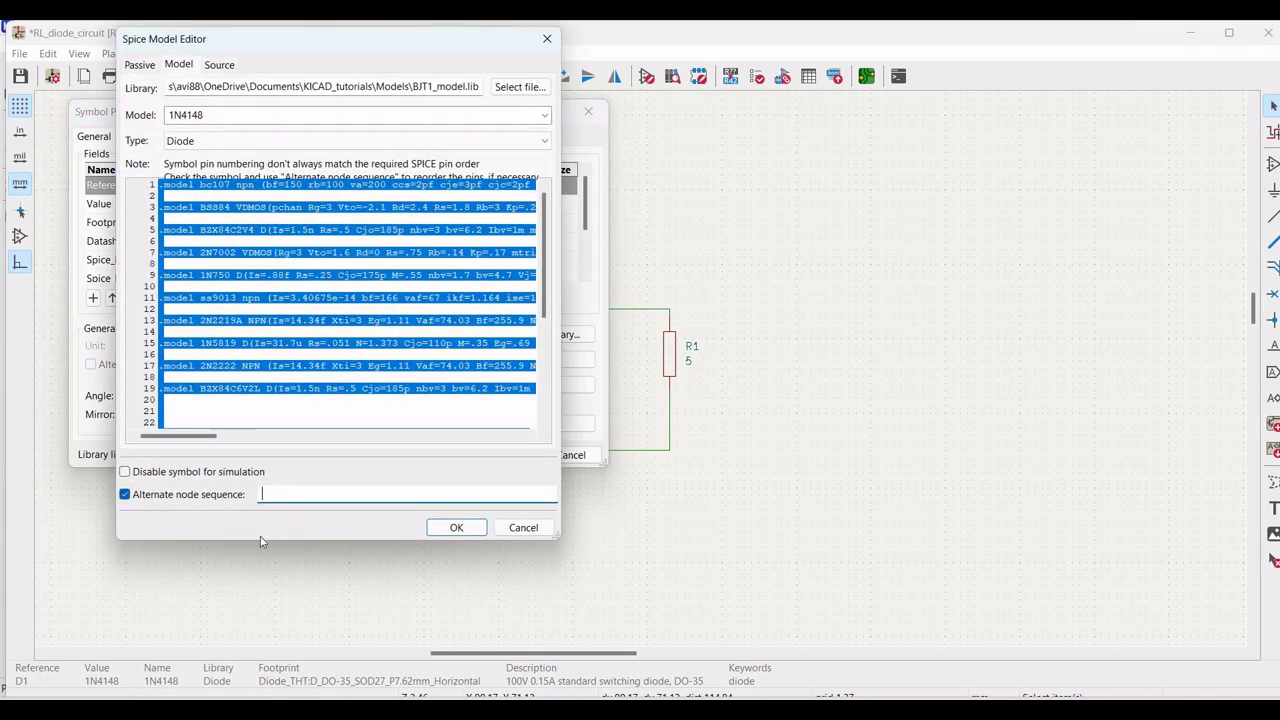
text(2 1)
click(458, 528)
click(503, 455)
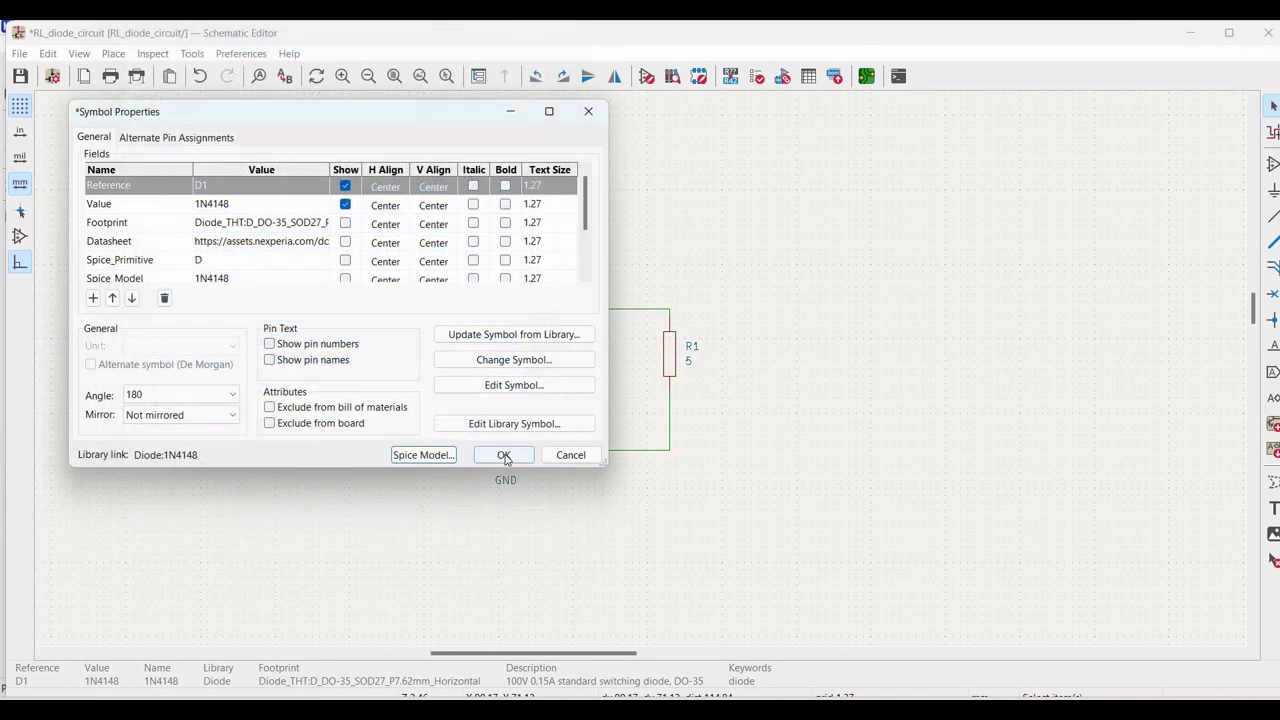
- Save the schematic, run the transient simulation in the Spice Simulator, and start probing
click(20, 76)
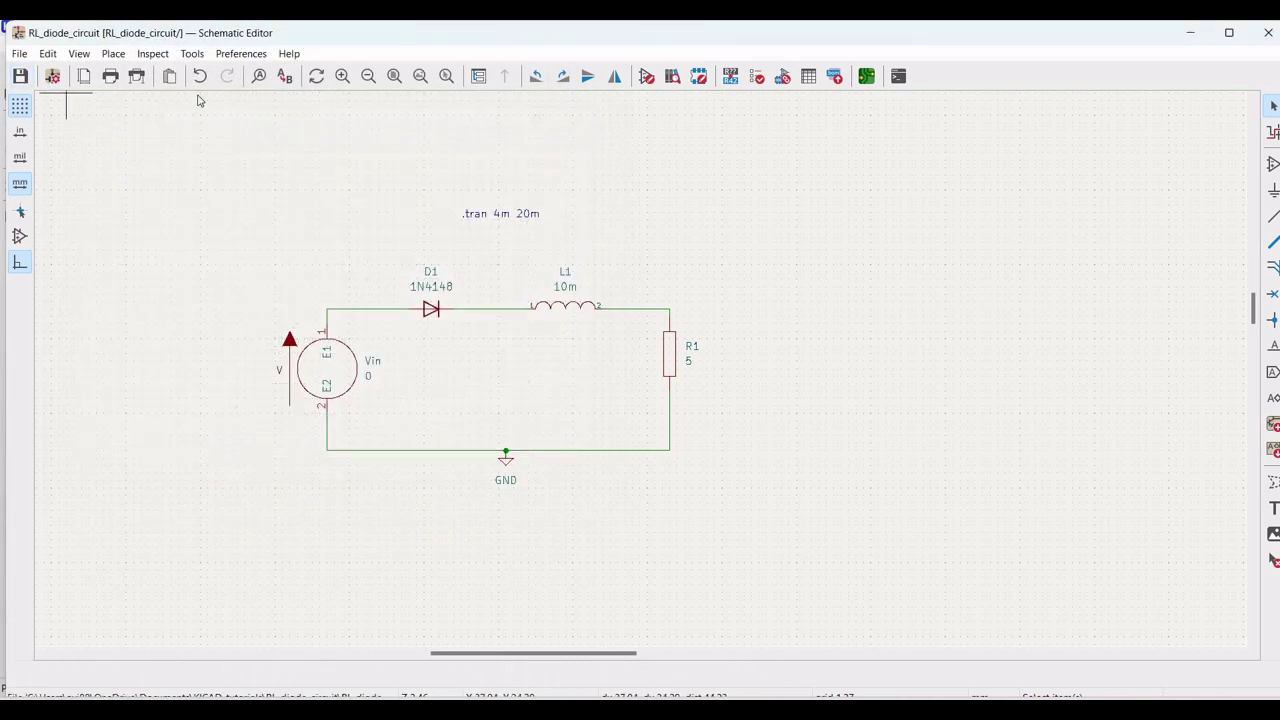
click(152, 54)
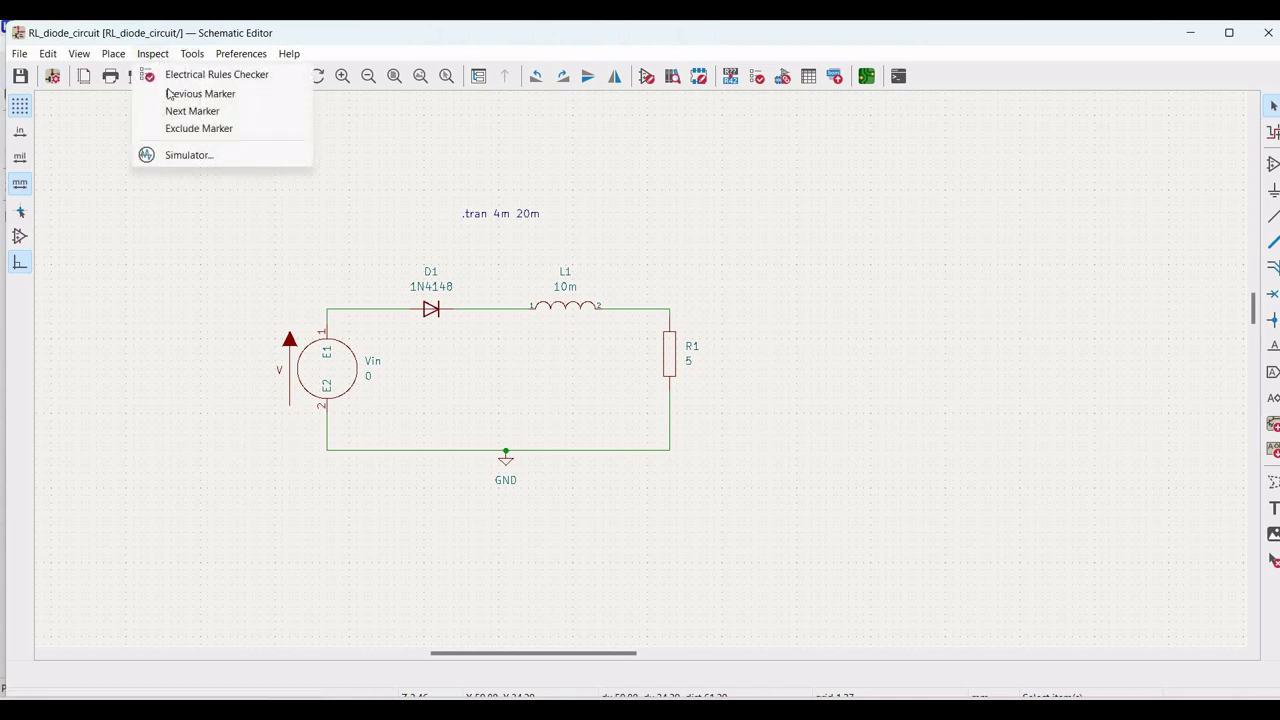
click(185, 155)
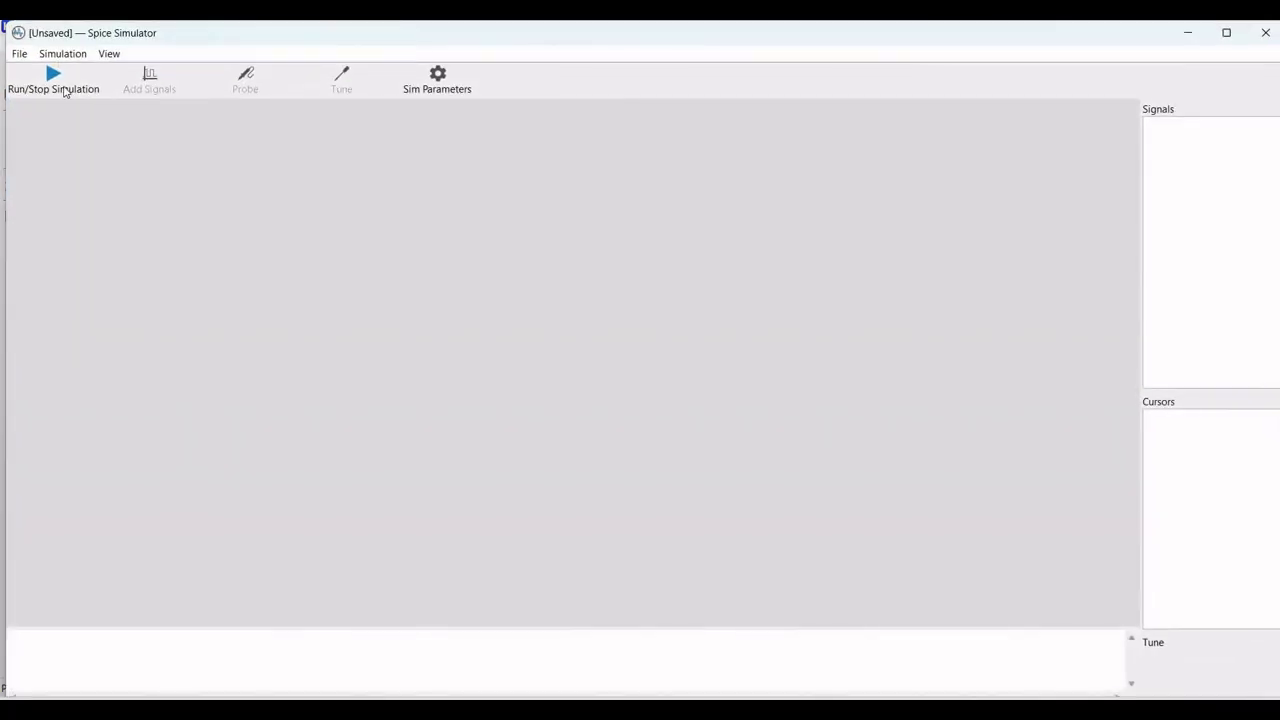
click(56, 82)
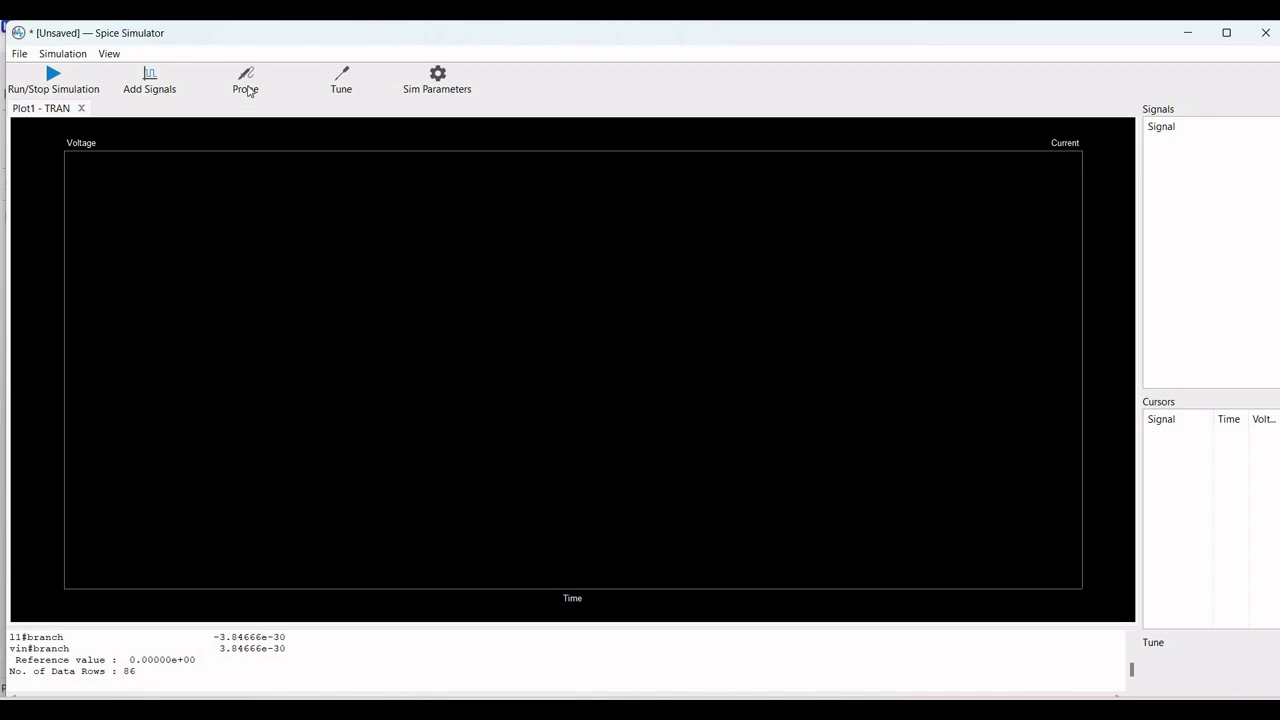
click(245, 82)
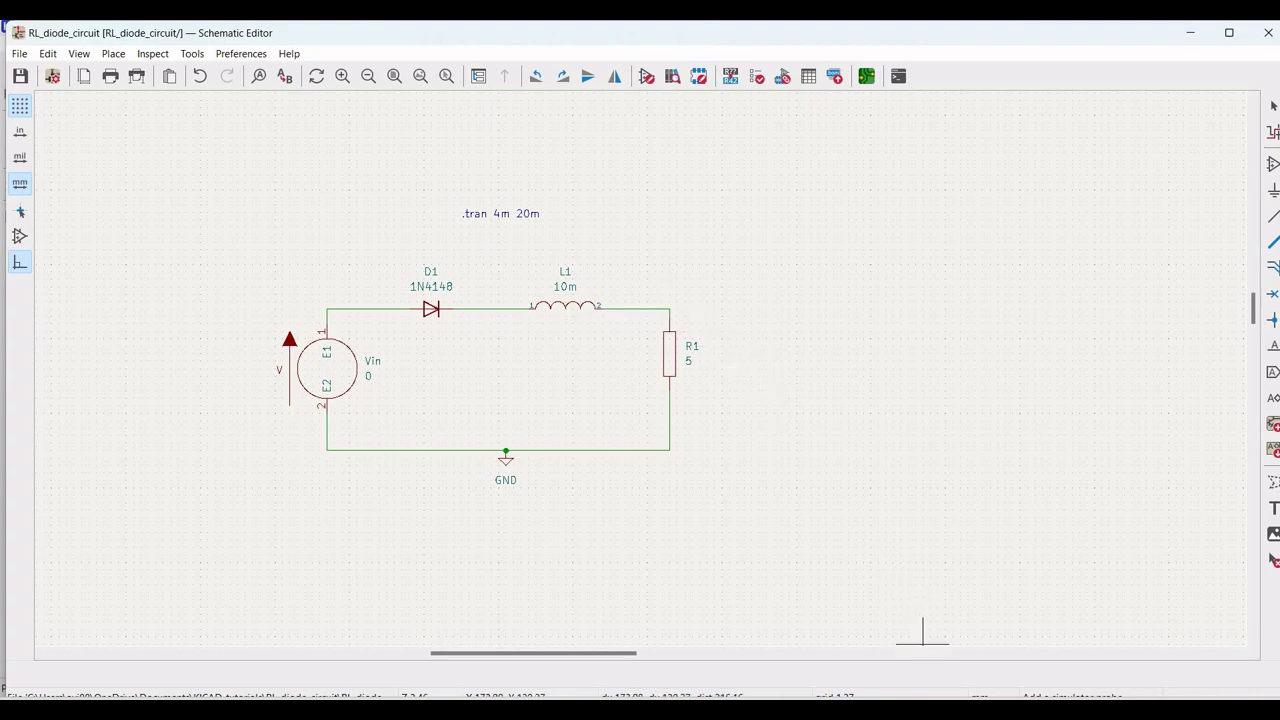
- View the source sine and L1 node voltage traces in the Plot1 - TRAN window
mouse_move(935, 705)
click(1086, 632)
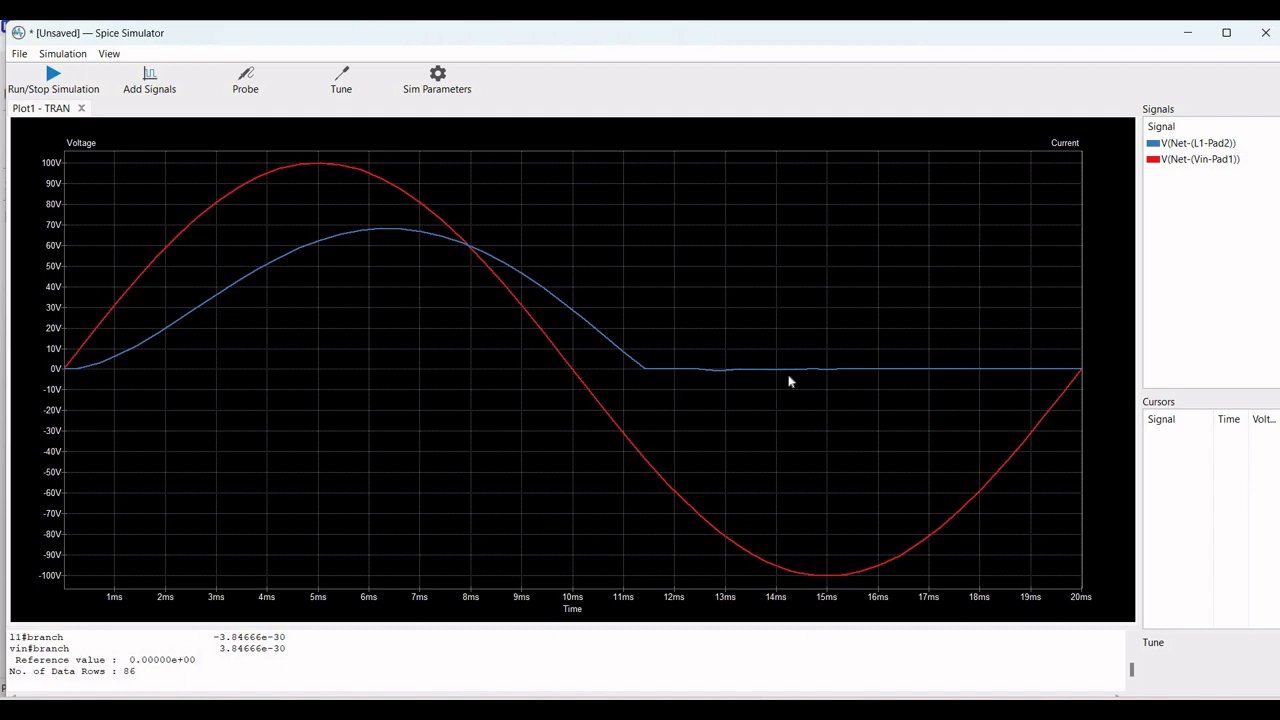
key(XF86AudioRaiseVolume)
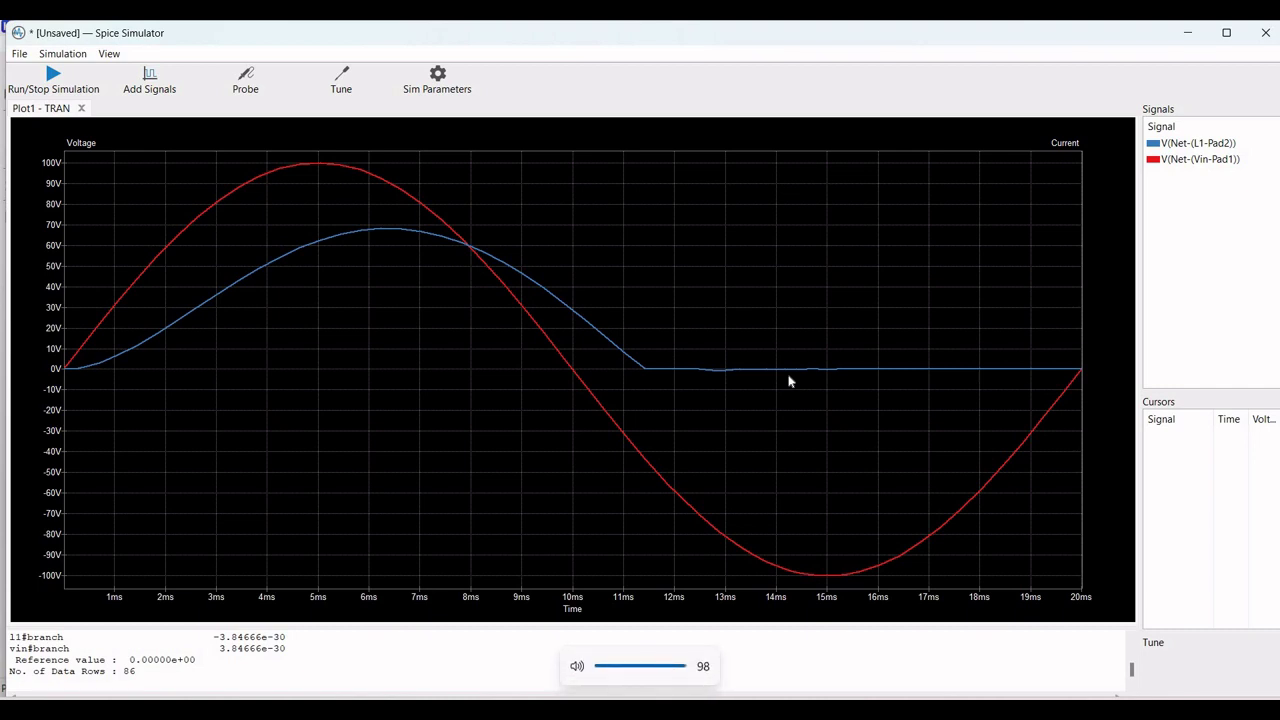